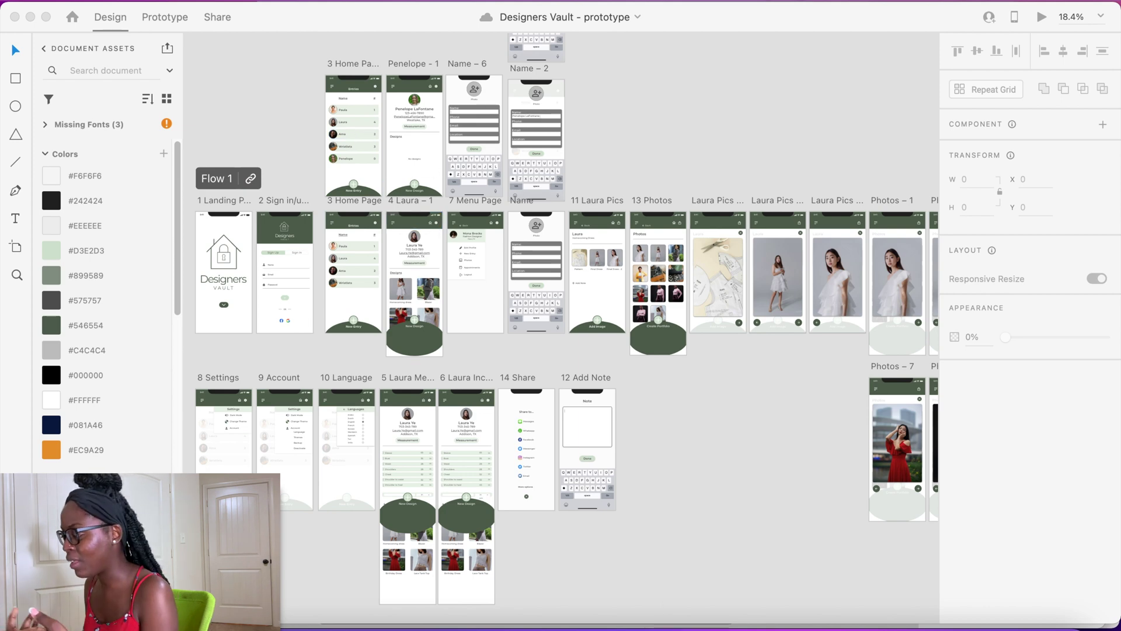
Switch to Chrome to view the Designers Vault project in Squarespace and on the published portfolio page, and return to Adobe XD.
click(875, 623)
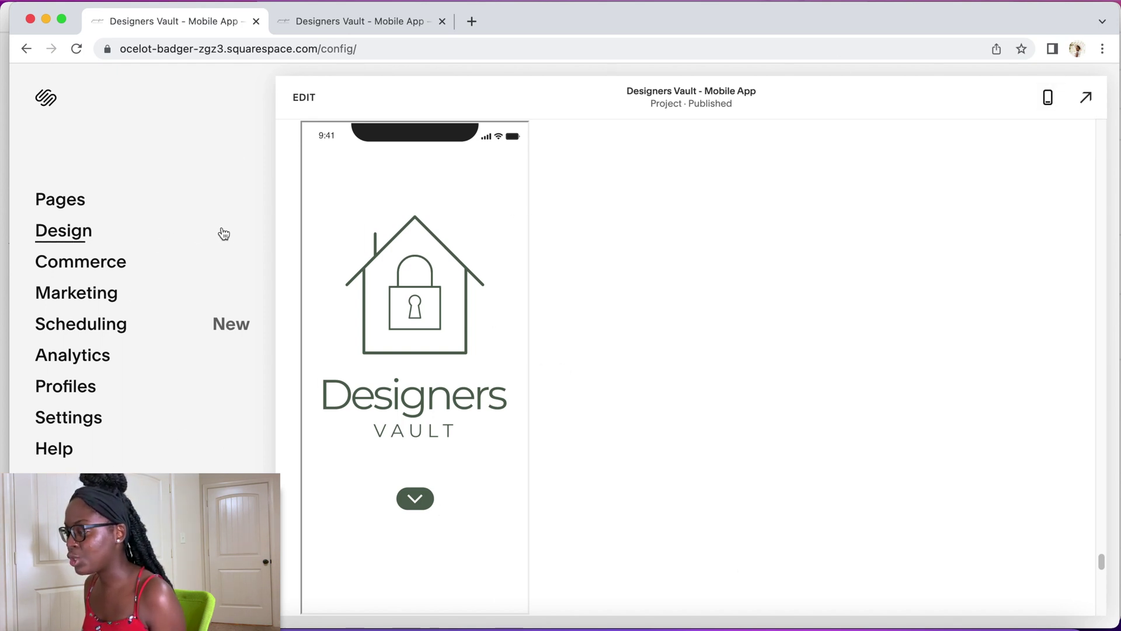
click(344, 24)
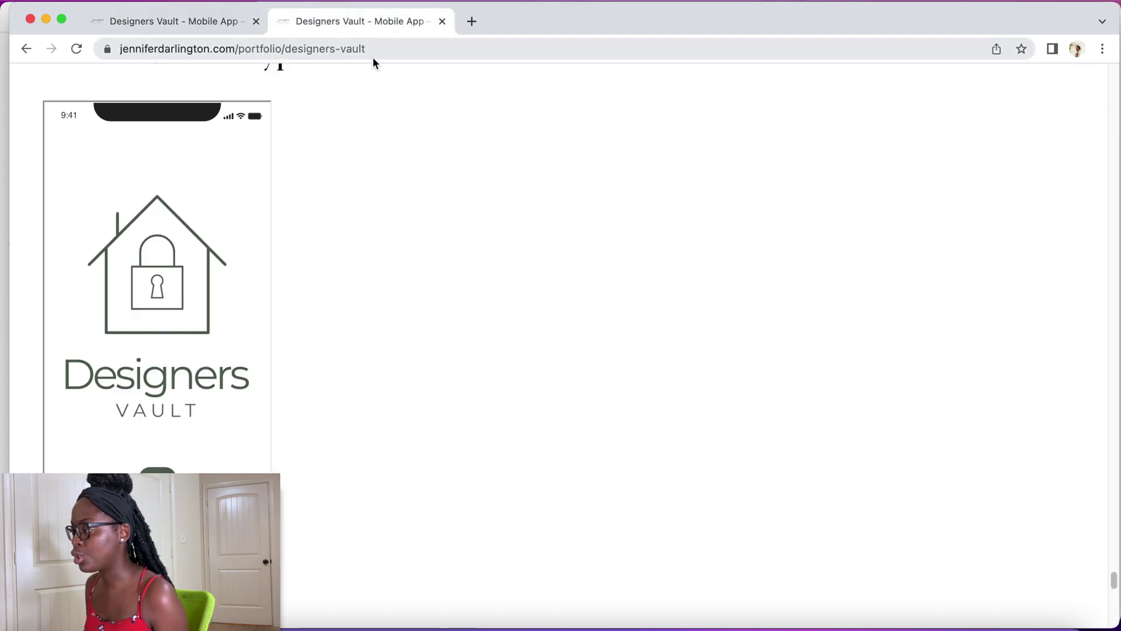
click(172, 19)
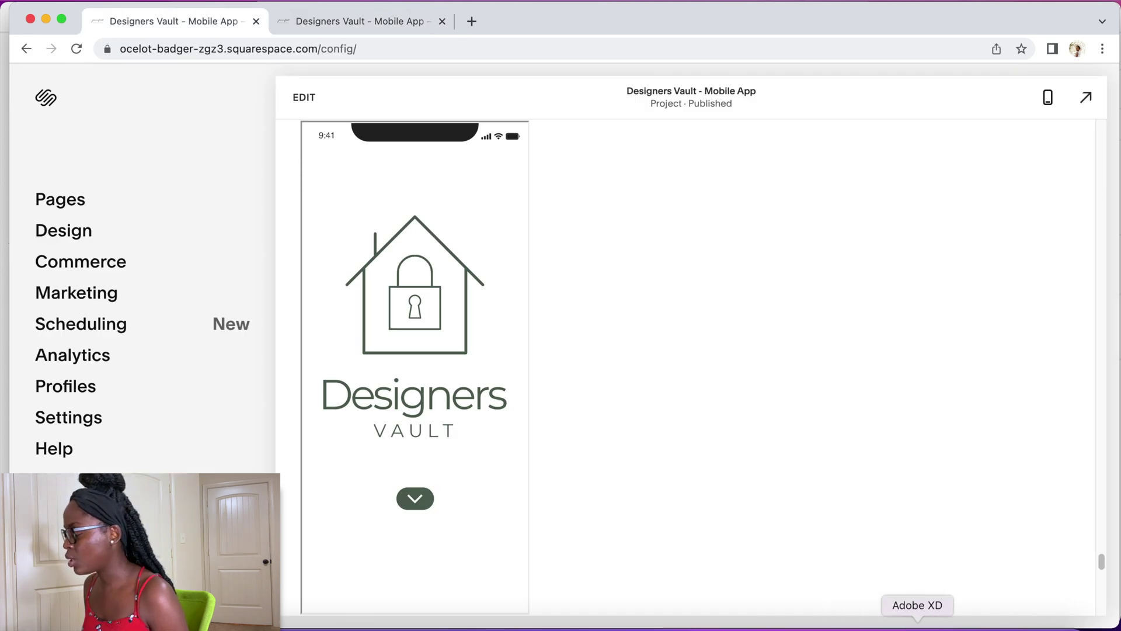
click(918, 626)
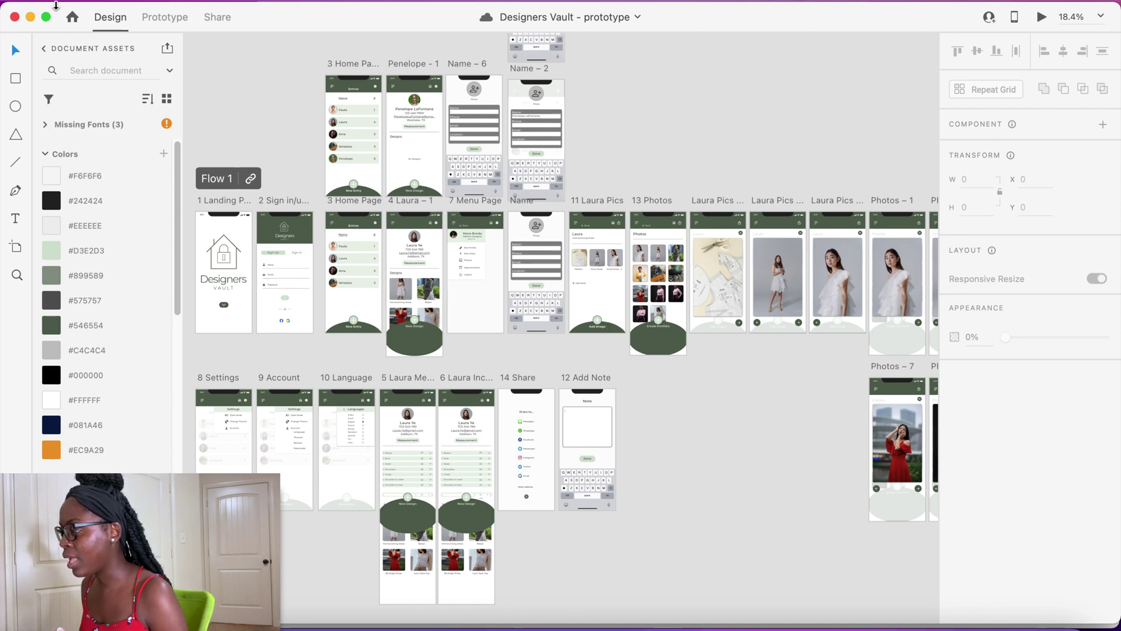
Open the prototype's sharing settings and choose Custom as the link's view setting.
click(218, 18)
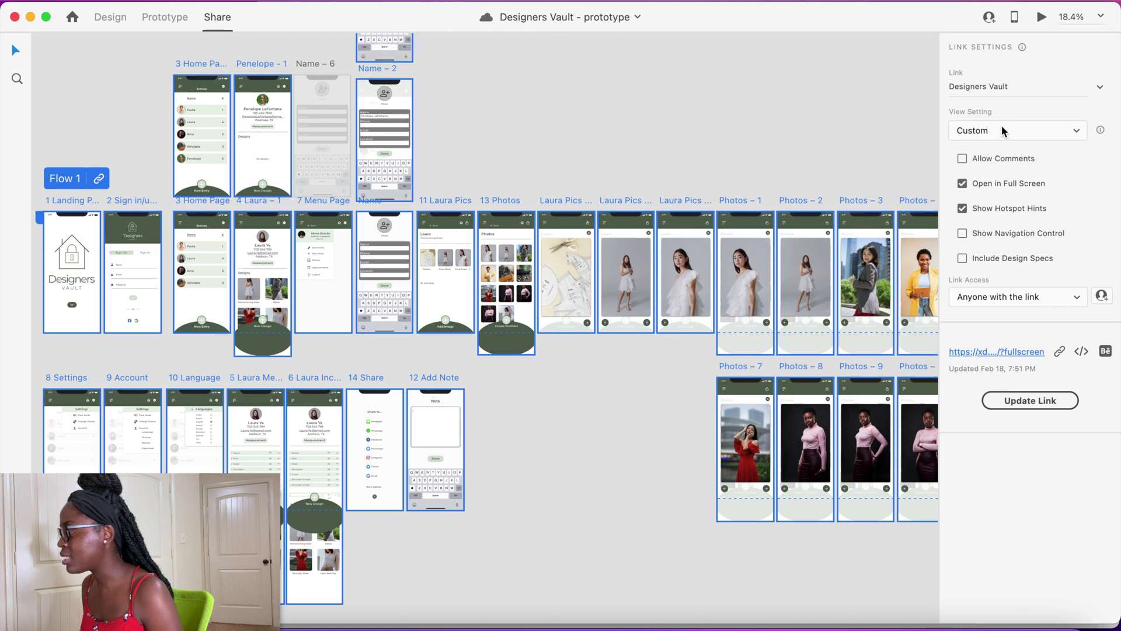
click(1074, 130)
scroll(979, 91, up, 2)
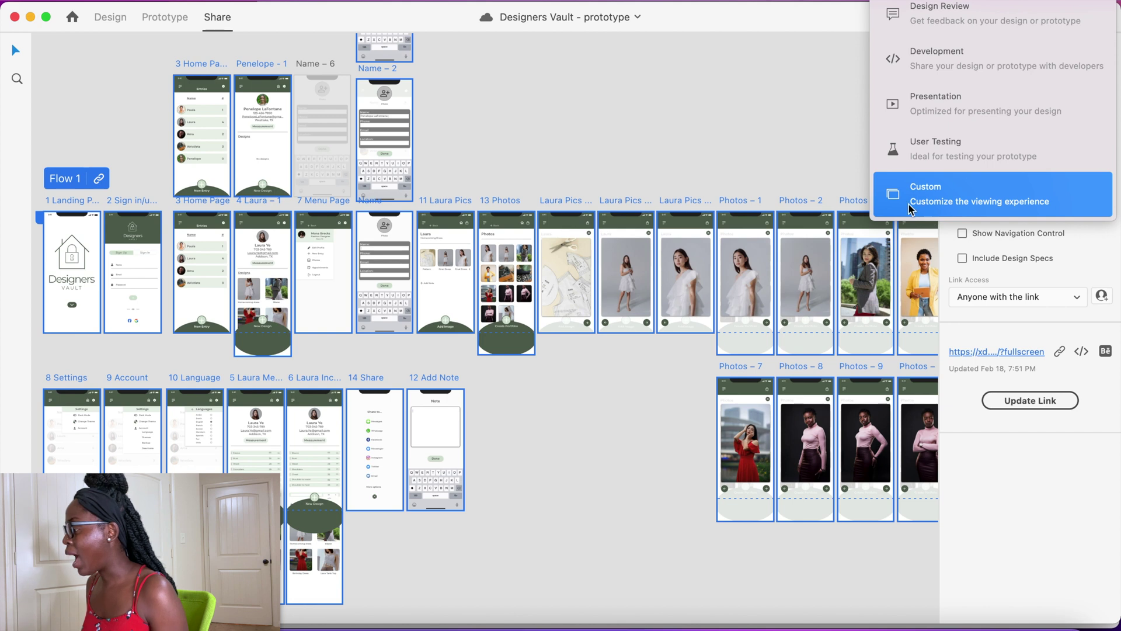
click(947, 201)
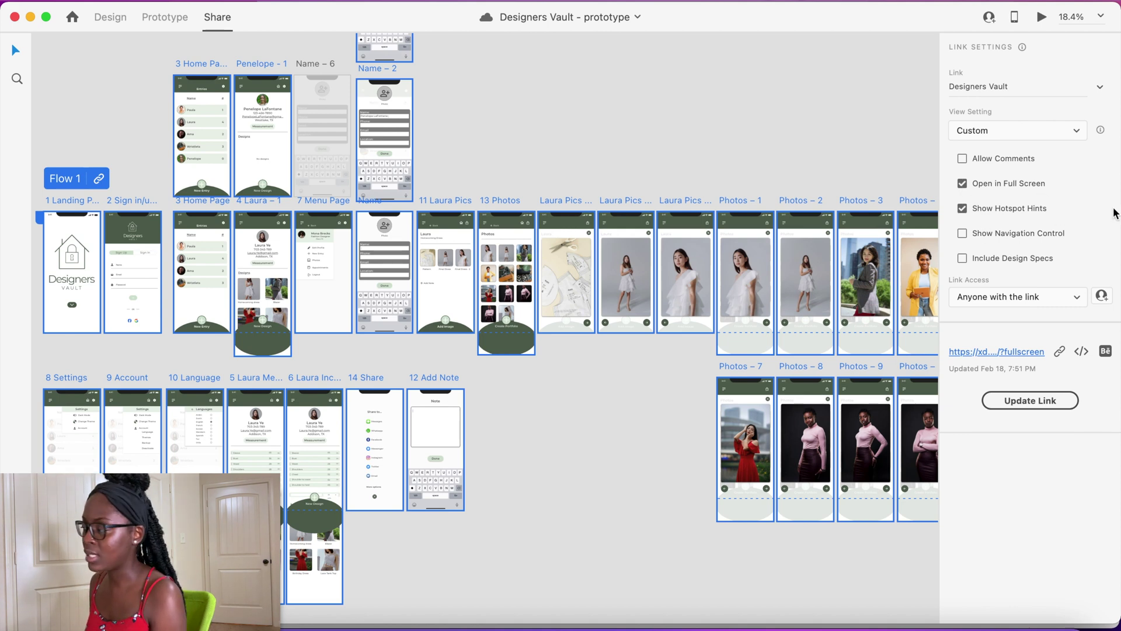
click(1000, 140)
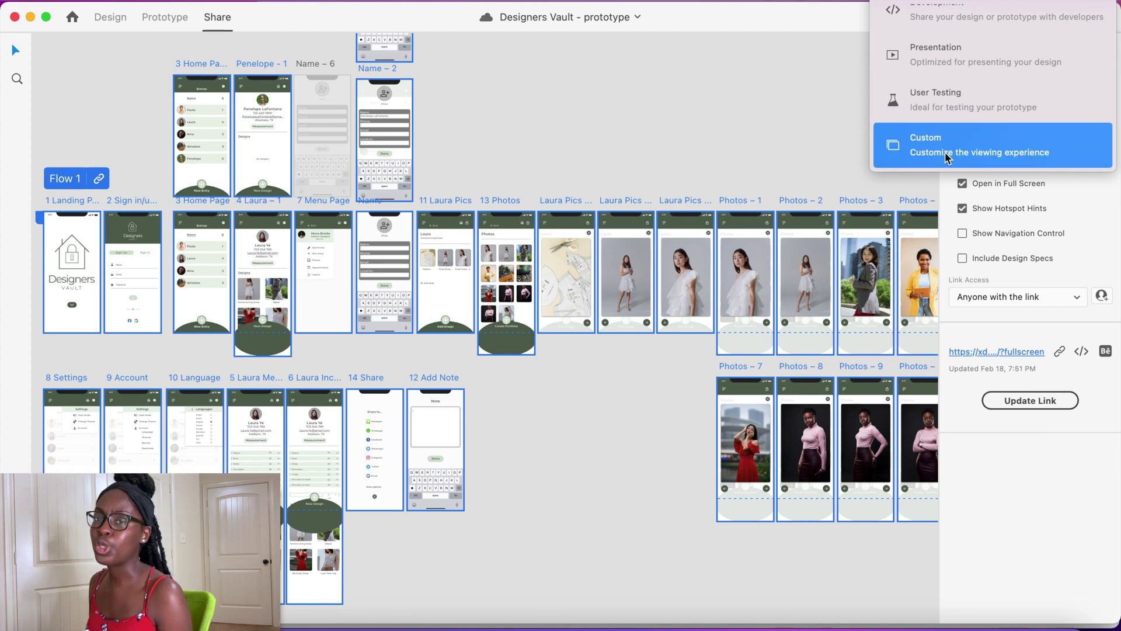
click(974, 155)
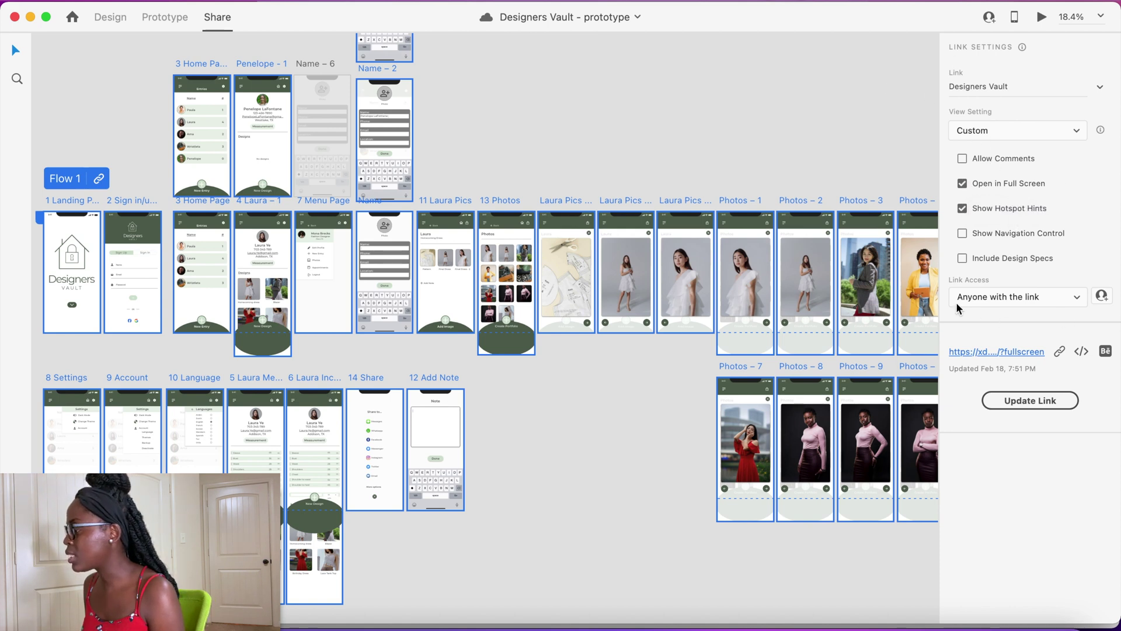
Try Only invited people as the link access and set it back to Anyone with the link.
click(1077, 301)
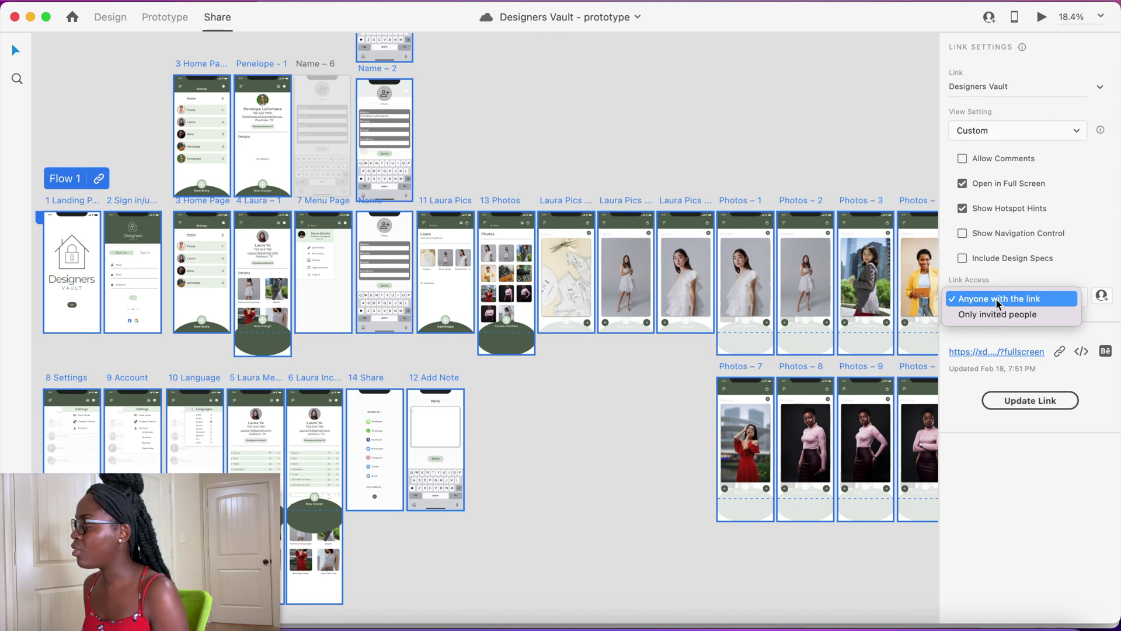
click(1029, 316)
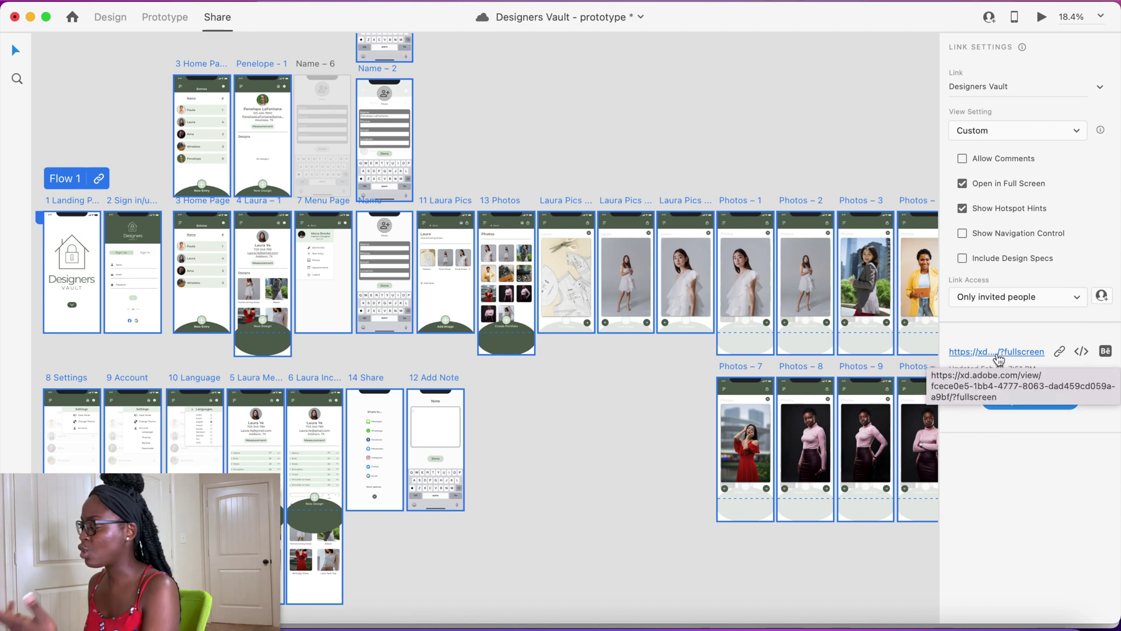
click(994, 299)
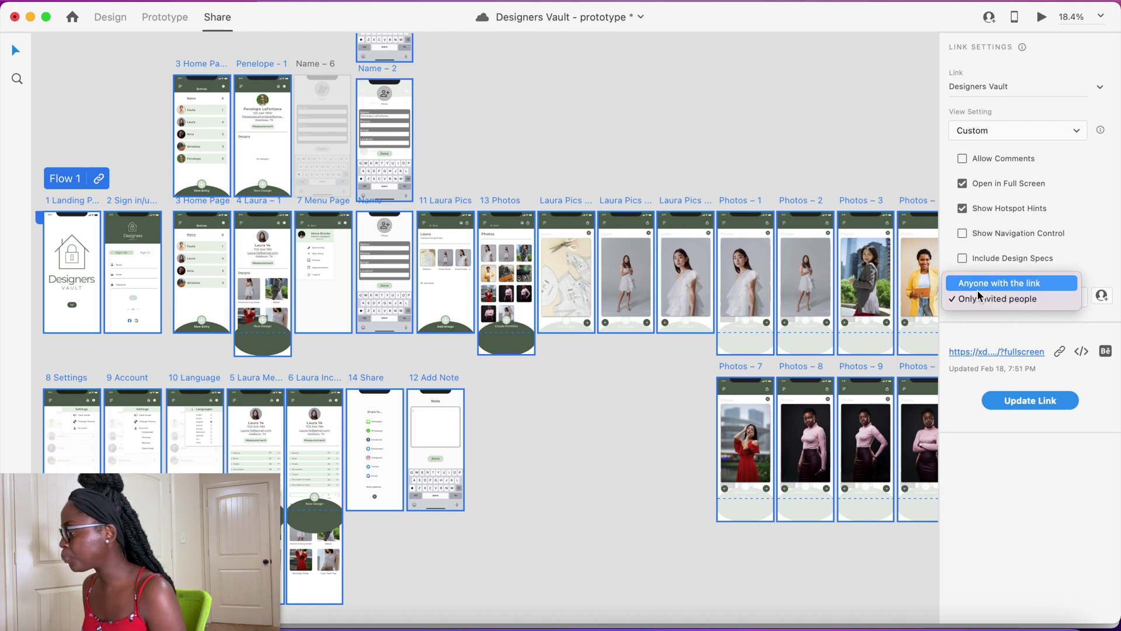
click(972, 286)
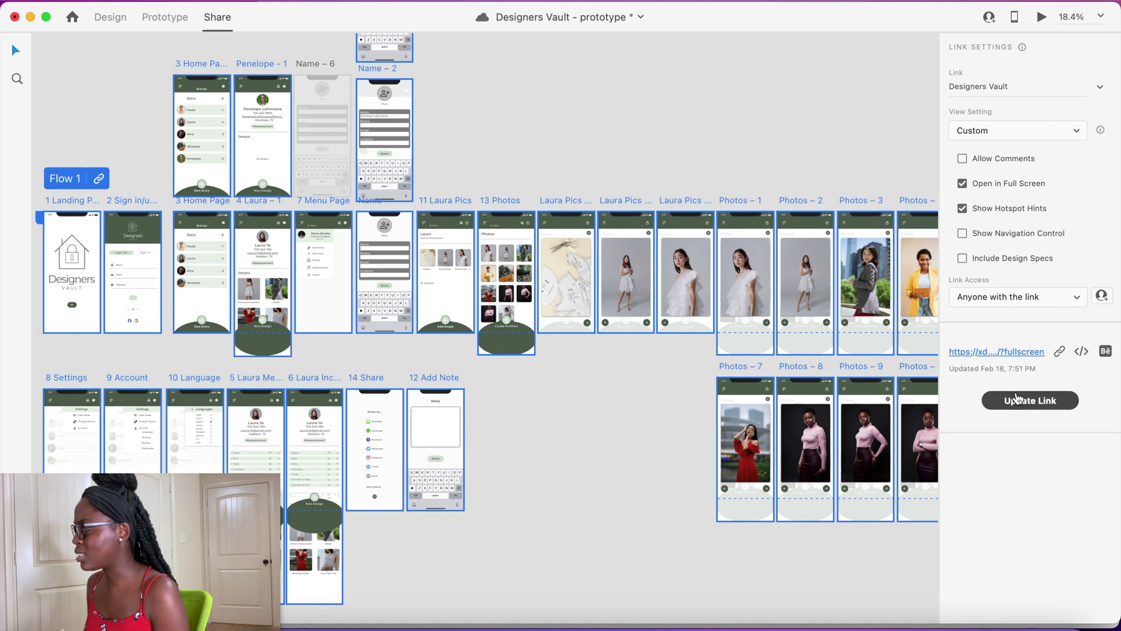
Update the Designers Vault share link and copy its embed code.
click(1049, 414)
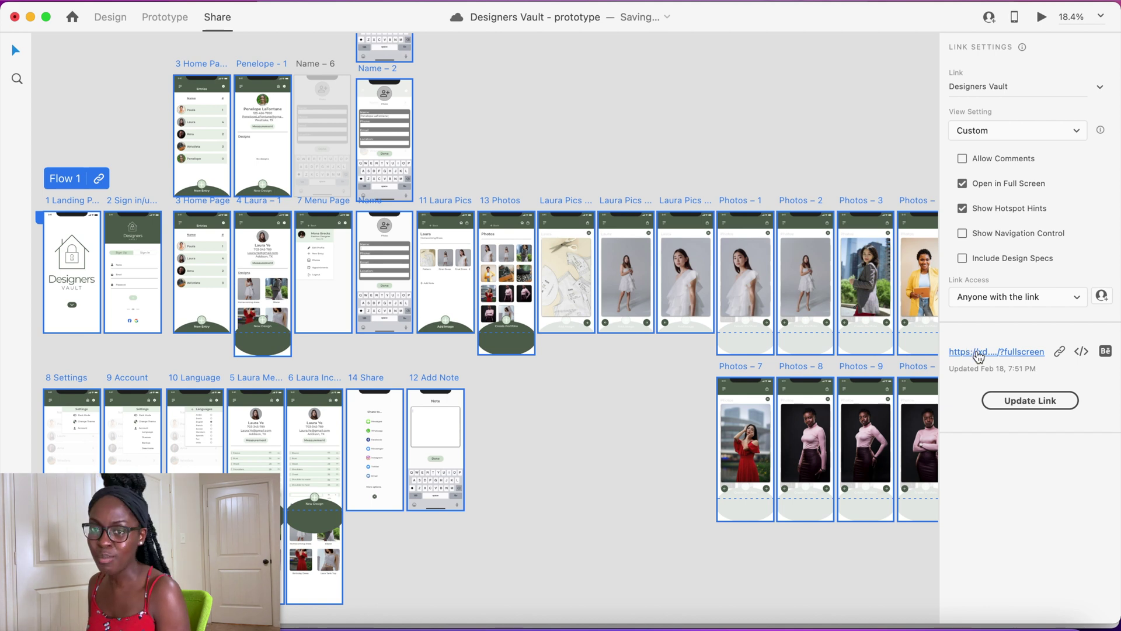
click(1030, 401)
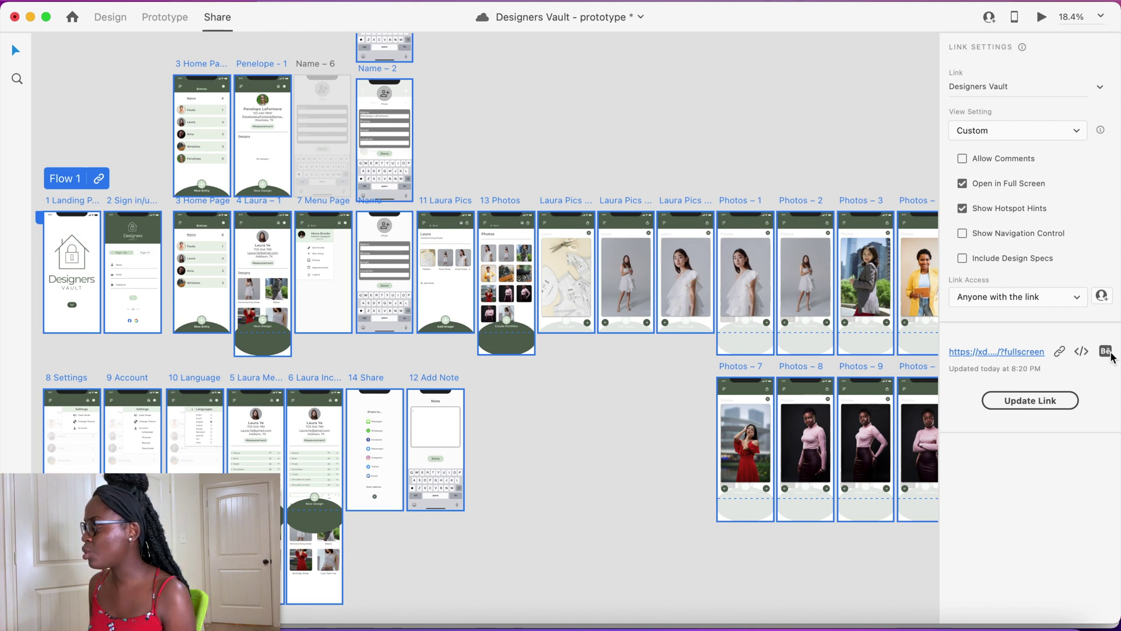
mouse_move(1111, 357)
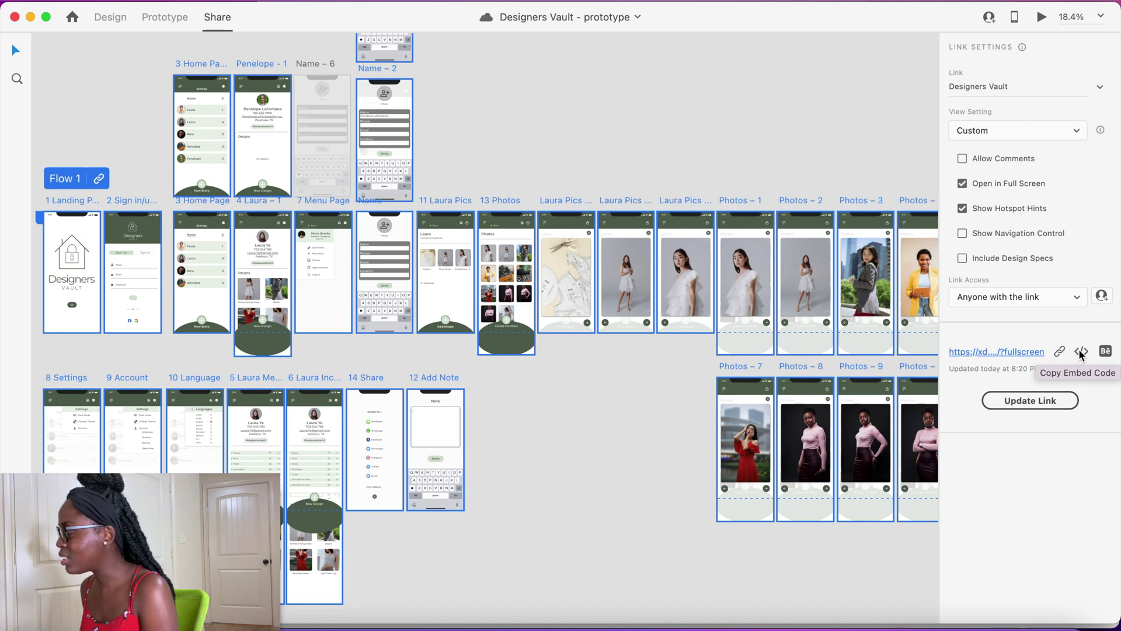
click(1081, 352)
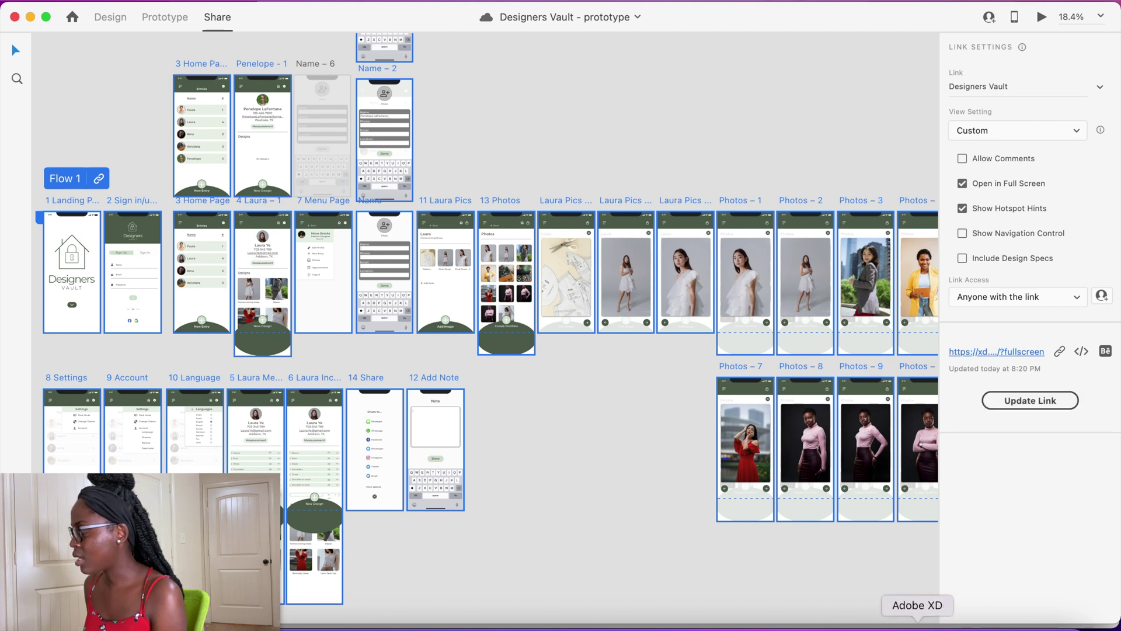
Switch to Chrome and open the Designers Vault - Mobile App project page for editing in Squarespace.
click(888, 620)
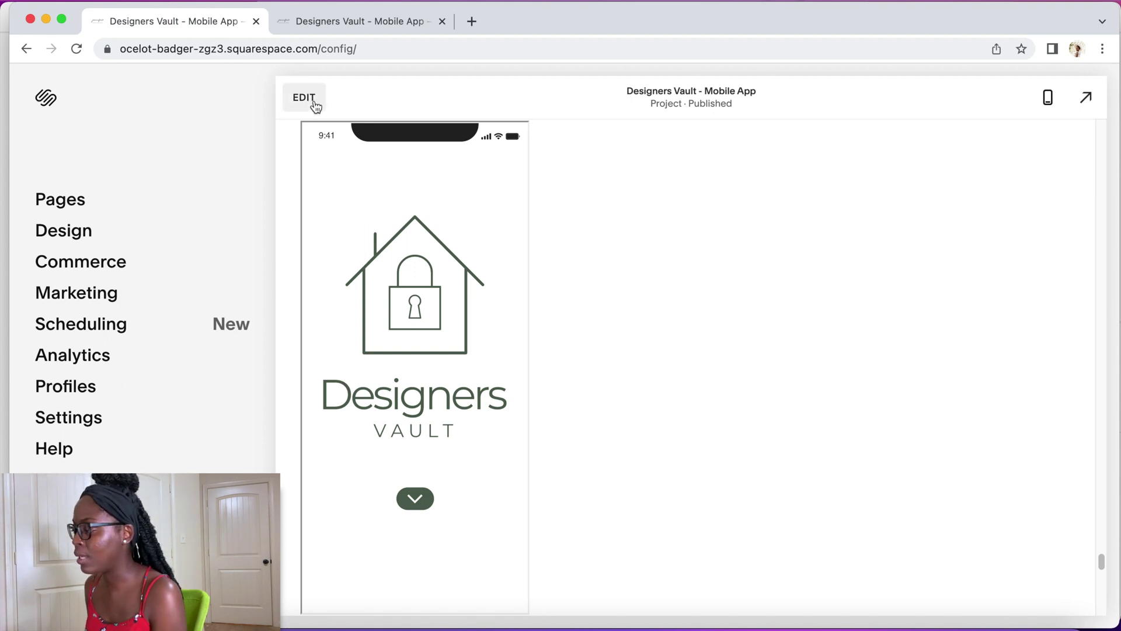
scroll(325, 191, up, 2)
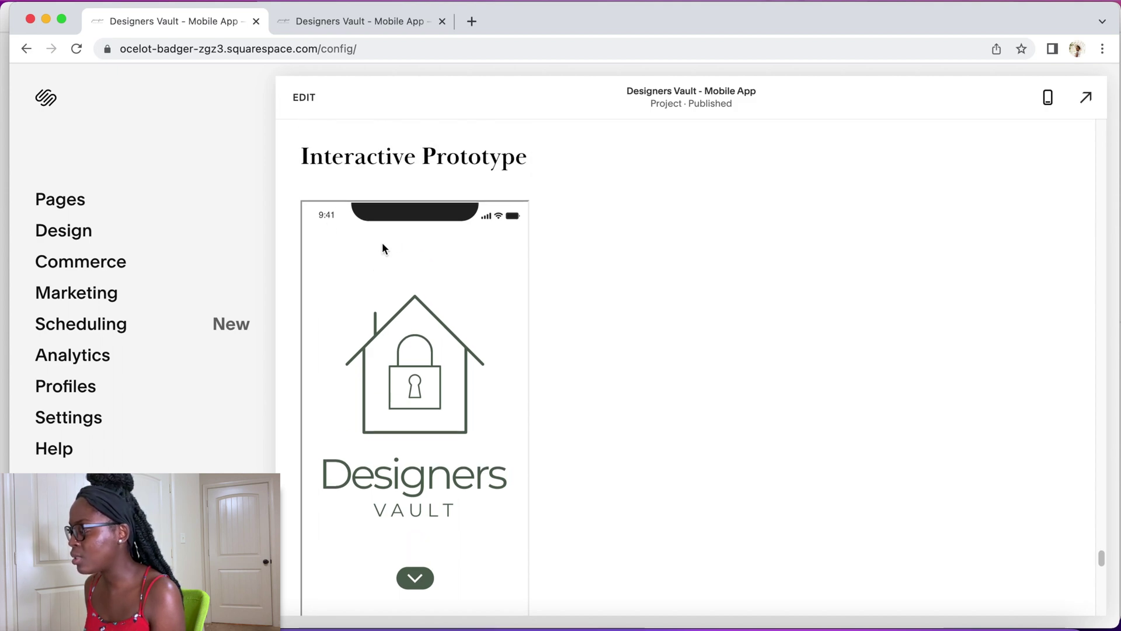
scroll(482, 362, down, 5)
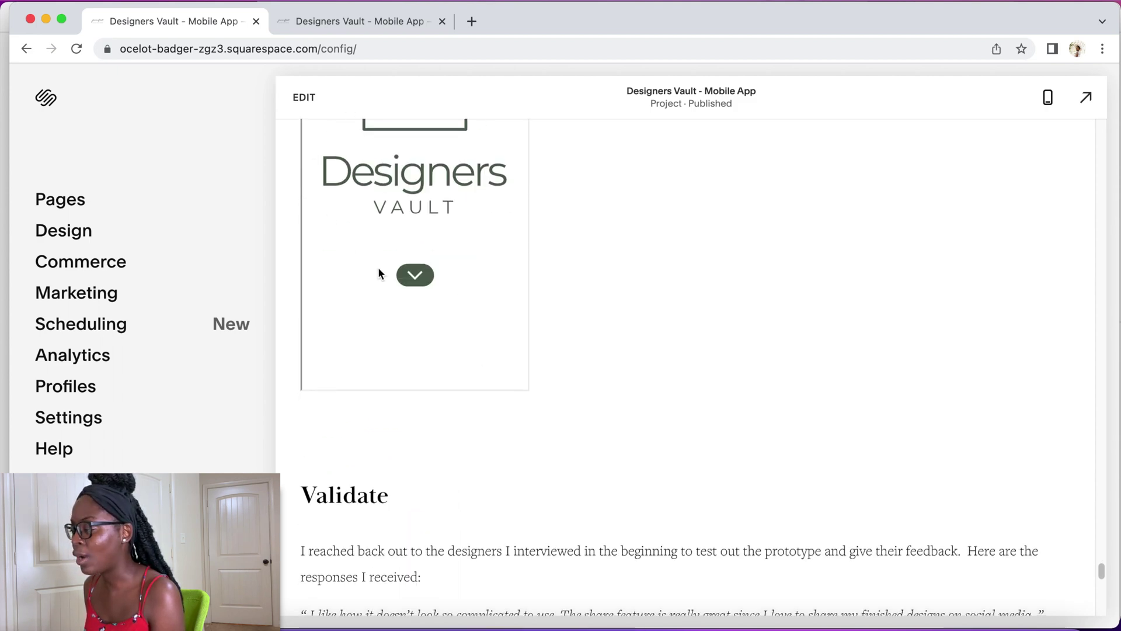
click(302, 102)
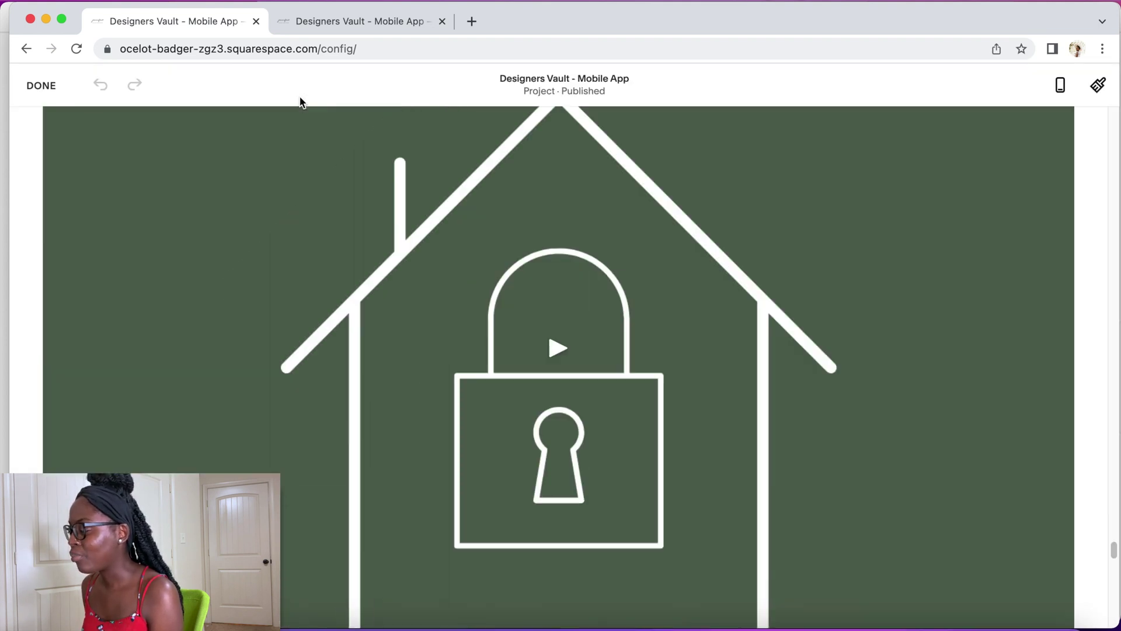
Examine the page's Interactive Prototype section and its embedded app prototype.
scroll(376, 397, down, 10)
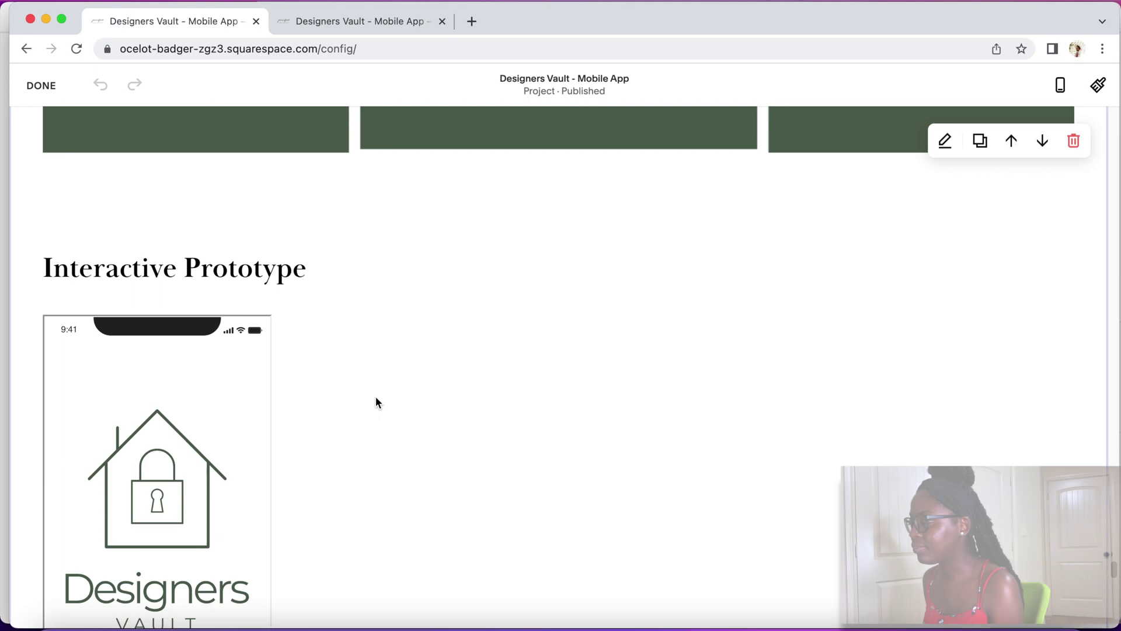
scroll(376, 397, down, 10)
scroll(376, 397, down, 4)
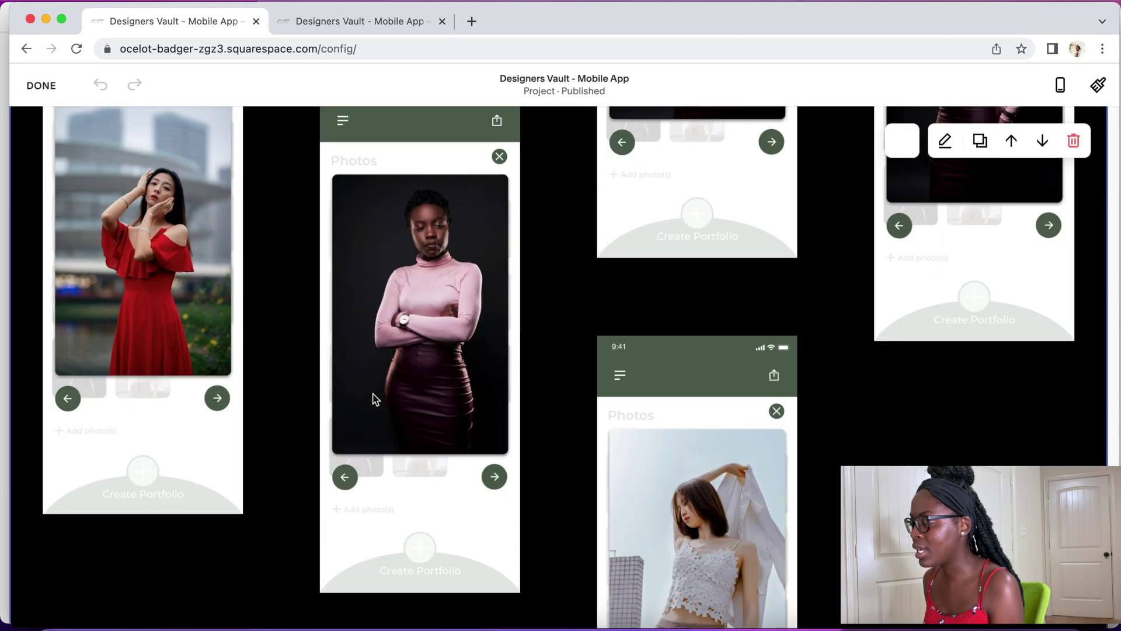
scroll(372, 397, up, 10)
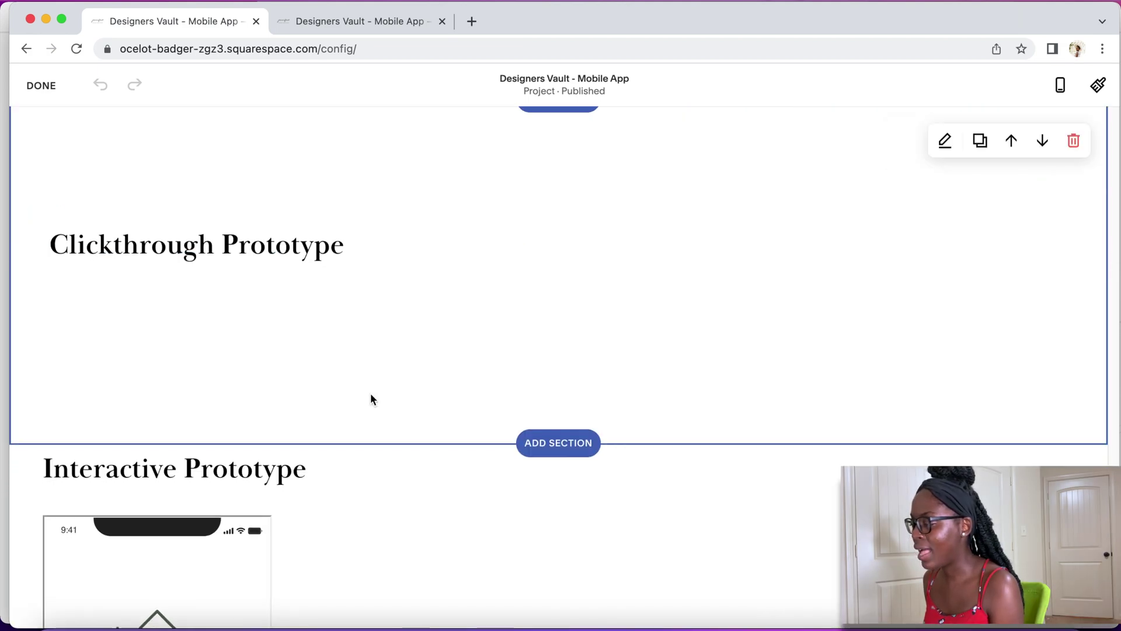
scroll(372, 396, down, 1)
scroll(374, 397, down, 3)
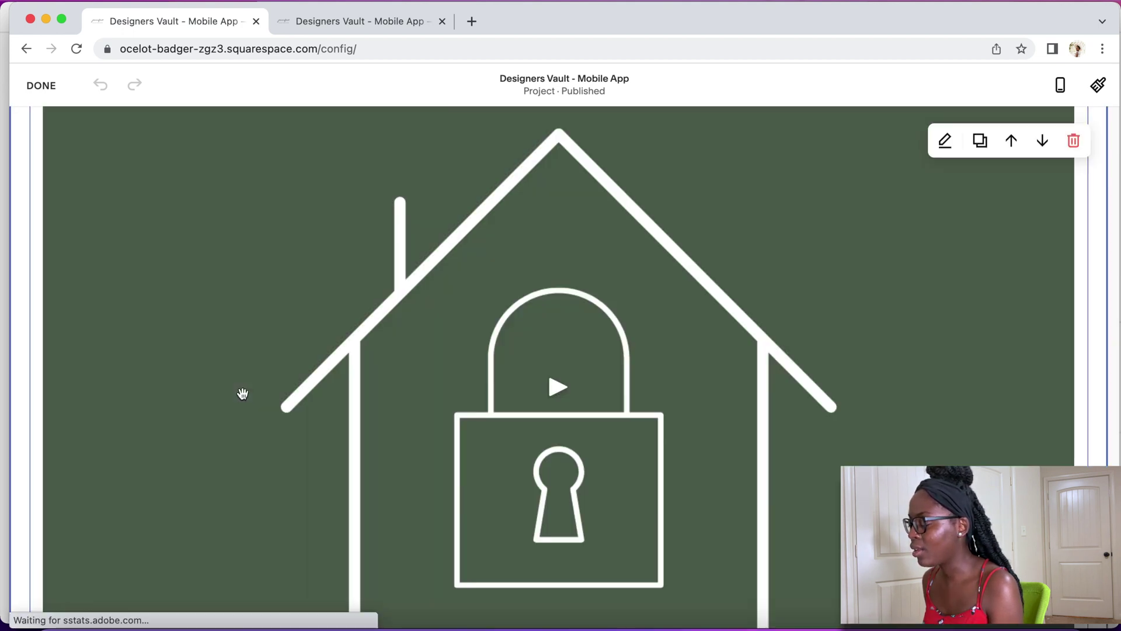
scroll(242, 393, down, 10)
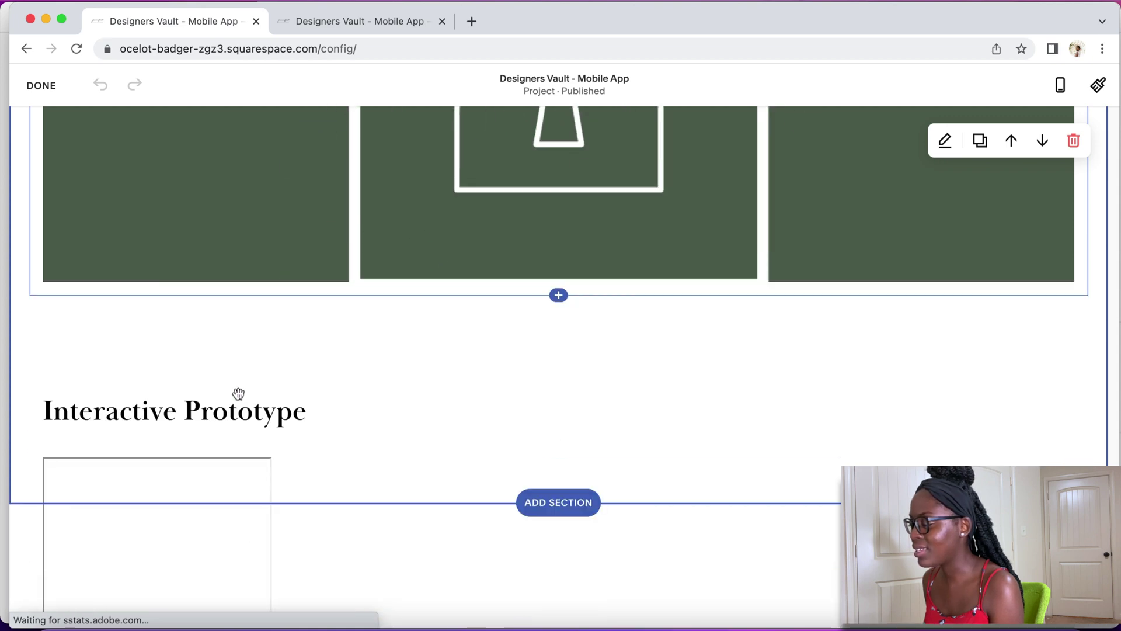
scroll(238, 393, down, 8)
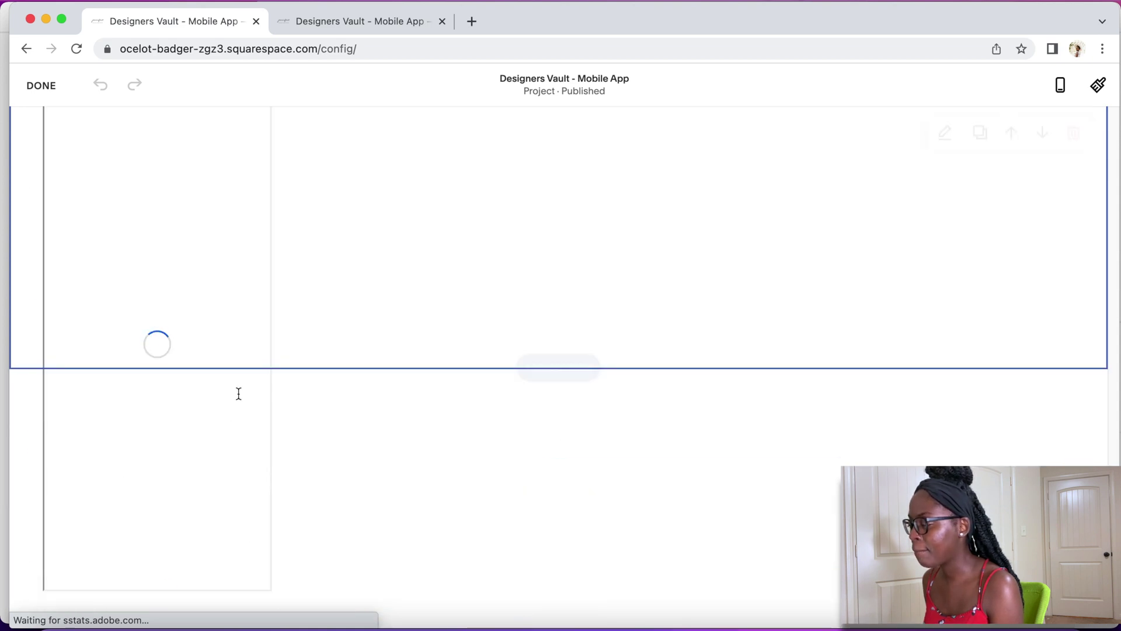
scroll(238, 393, down, 1)
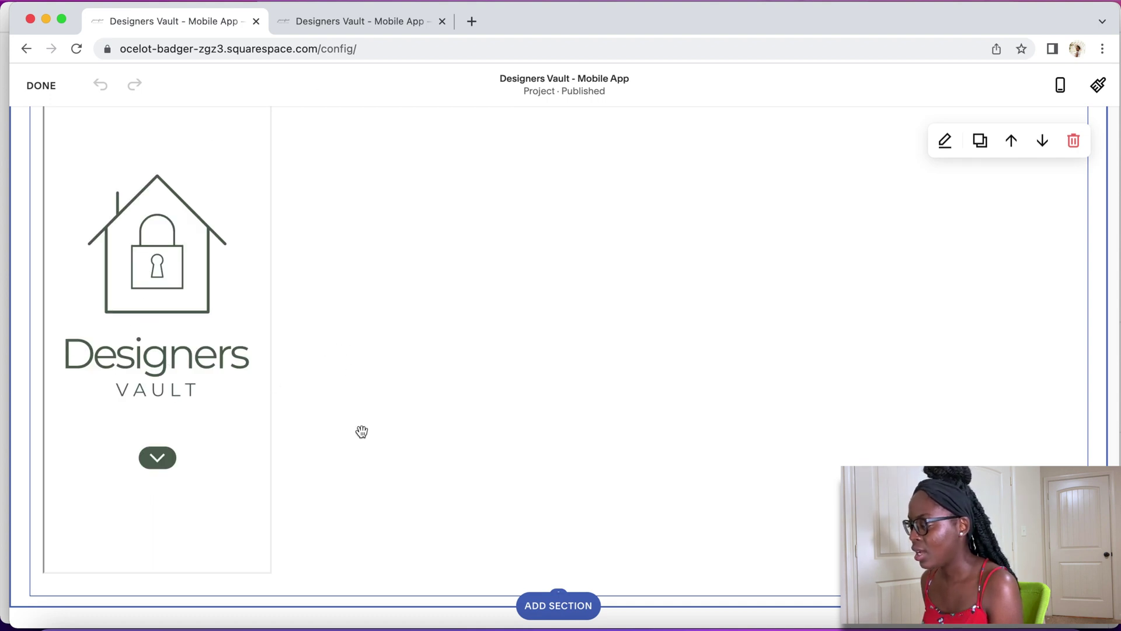
Insert an Embed block below the interactive prototype, directly above the Validate heading.
scroll(362, 431, down, 5)
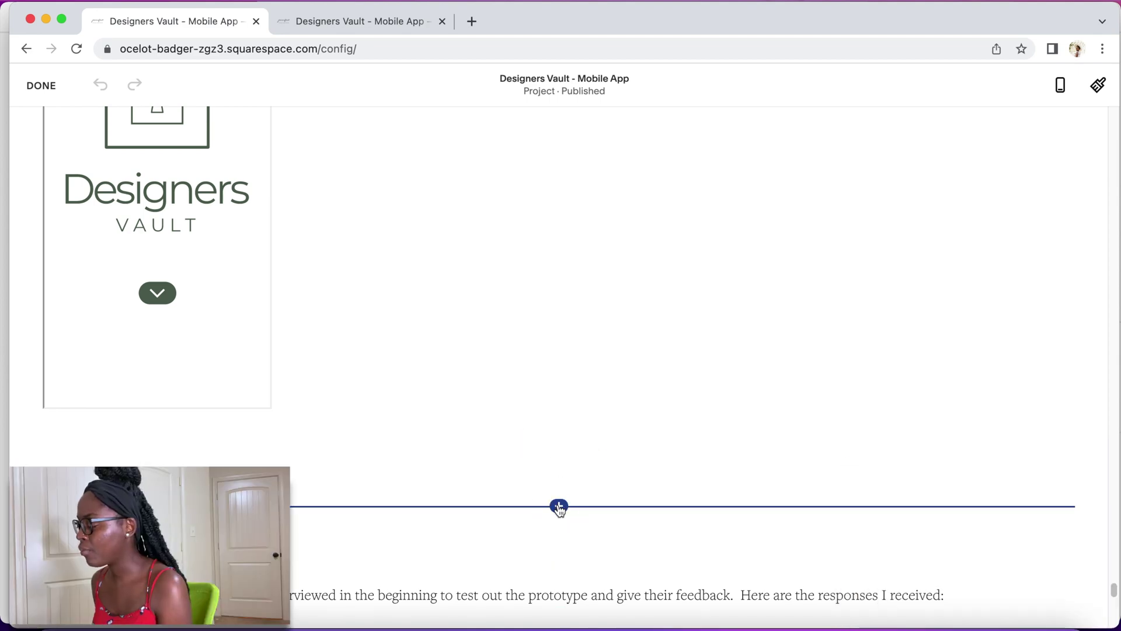
click(559, 506)
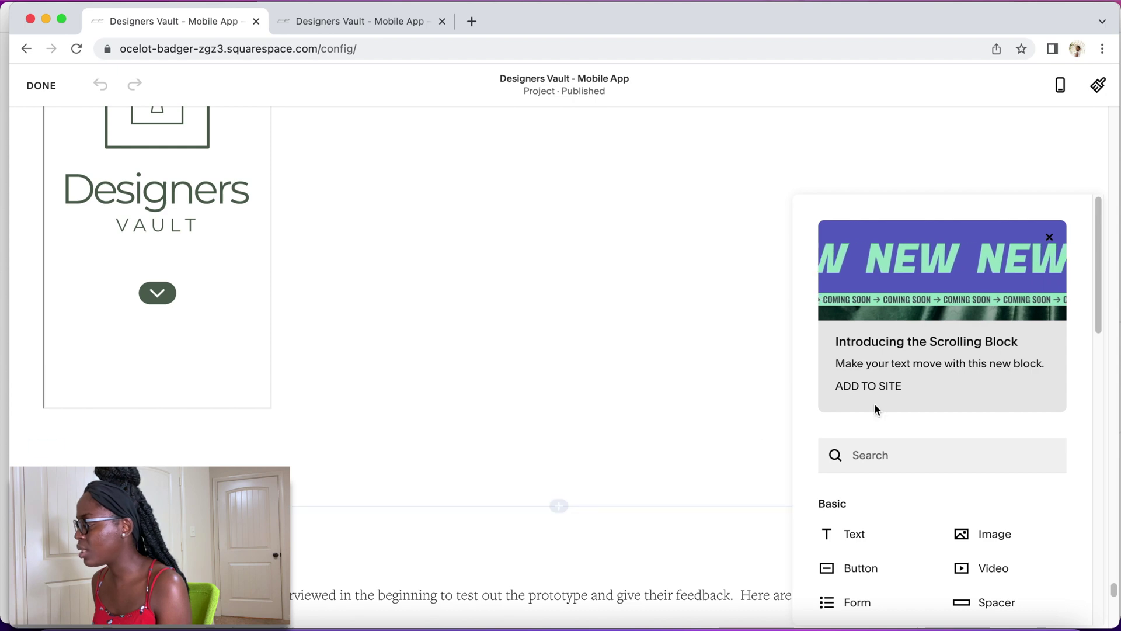
scroll(874, 403, down, 10)
scroll(874, 403, up, 2)
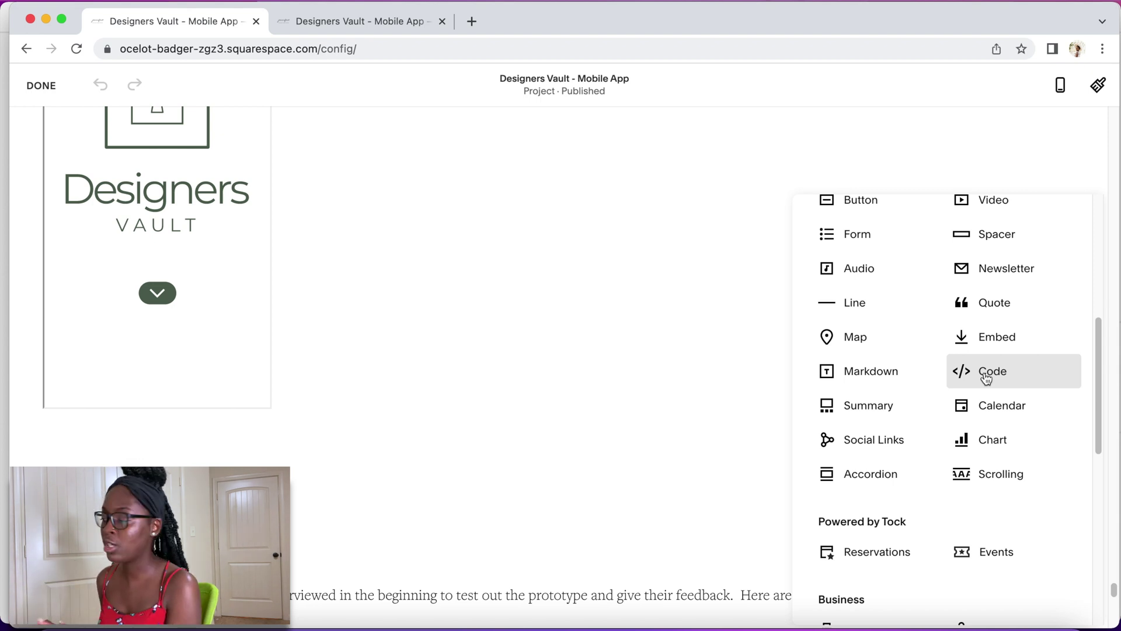
click(987, 378)
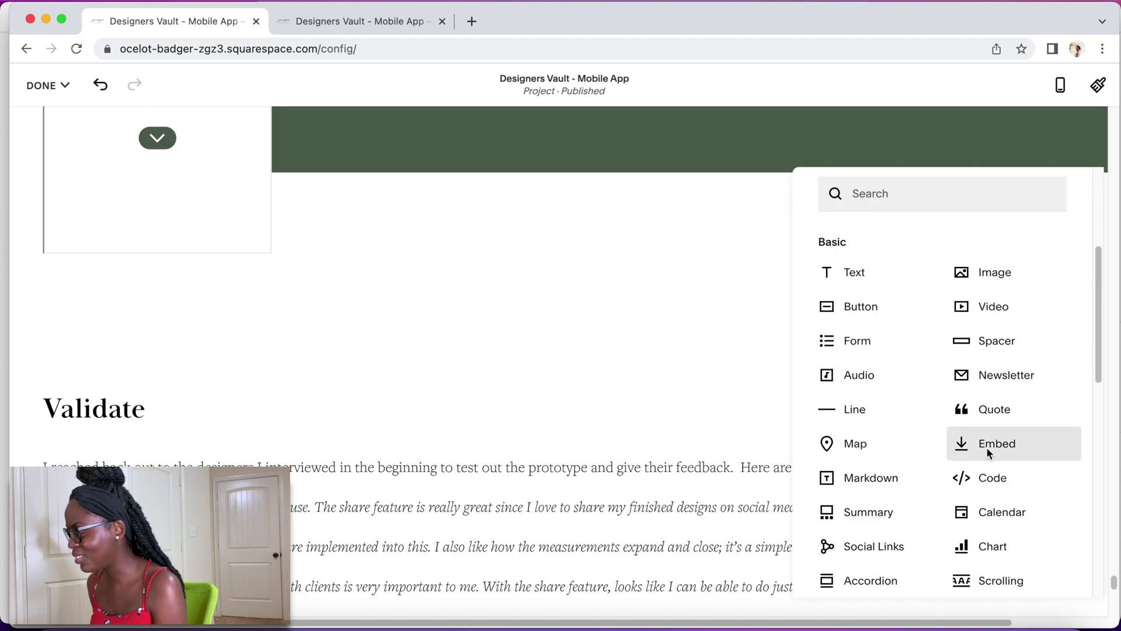
click(989, 452)
click(183, 402)
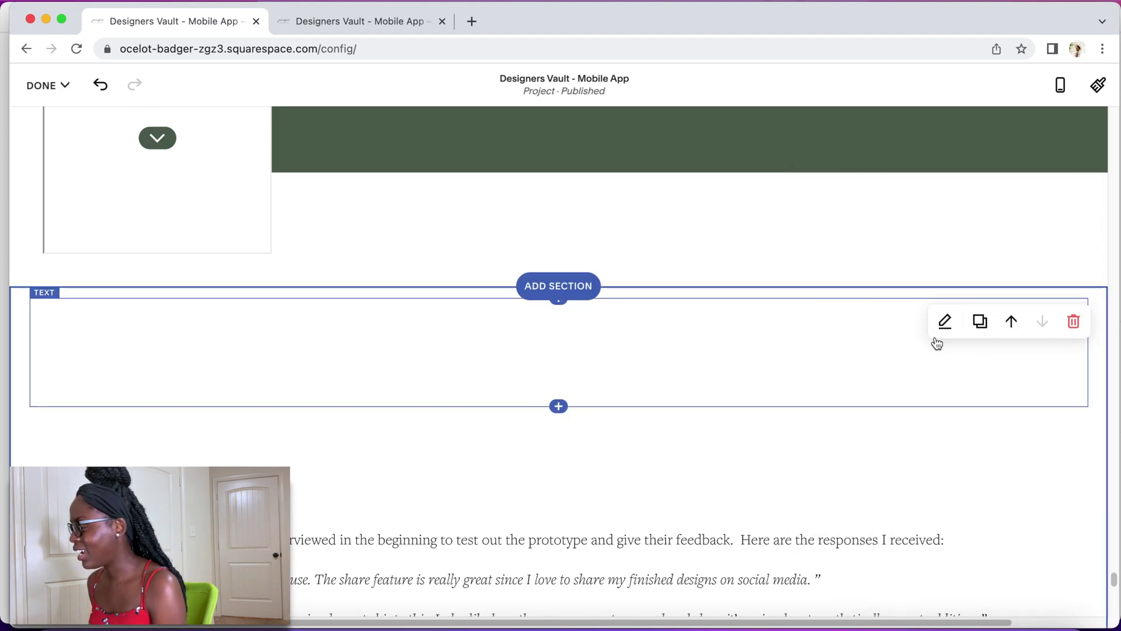
scroll(65, 373, up, 2)
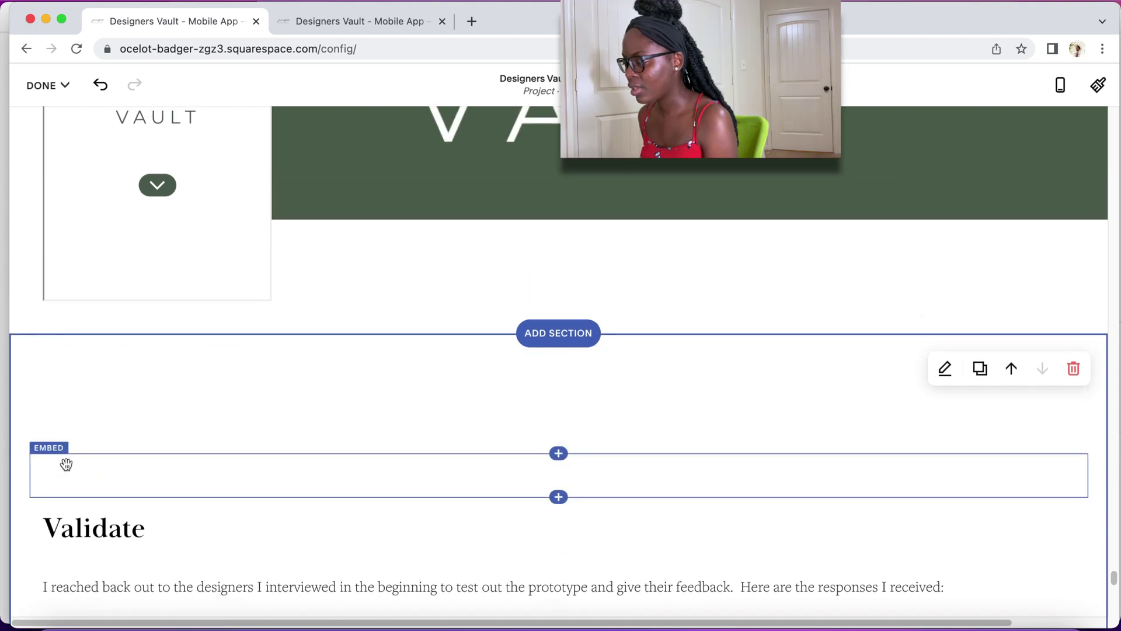
Paste the copied Adobe XD iframe code as embed data in the empty Embed block above the Validate heading.
click(65, 463)
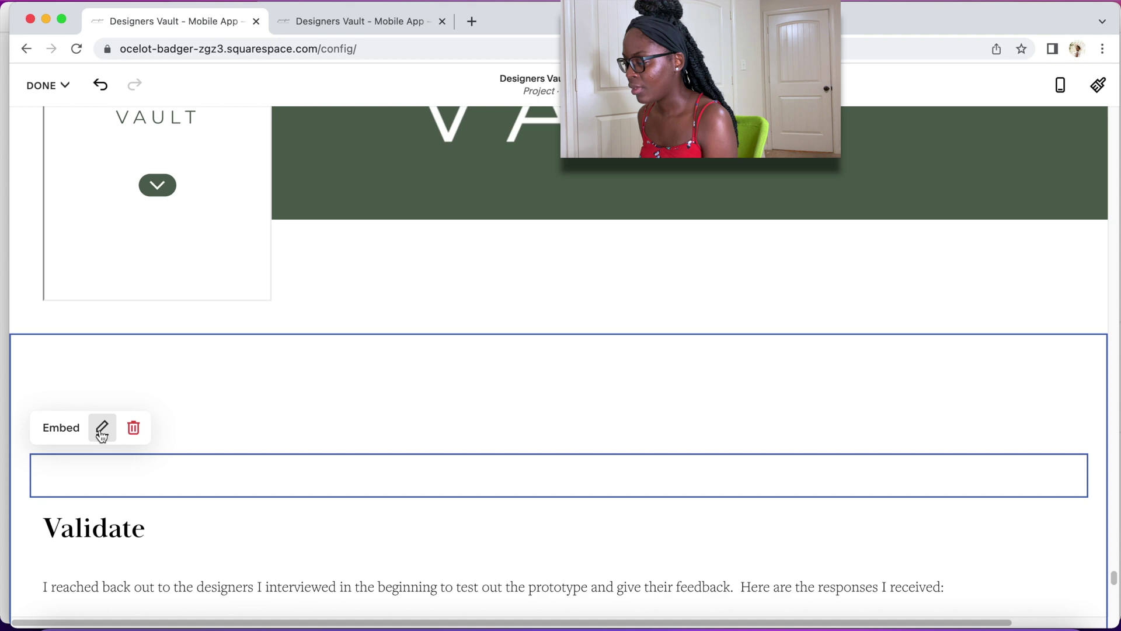
click(584, 474)
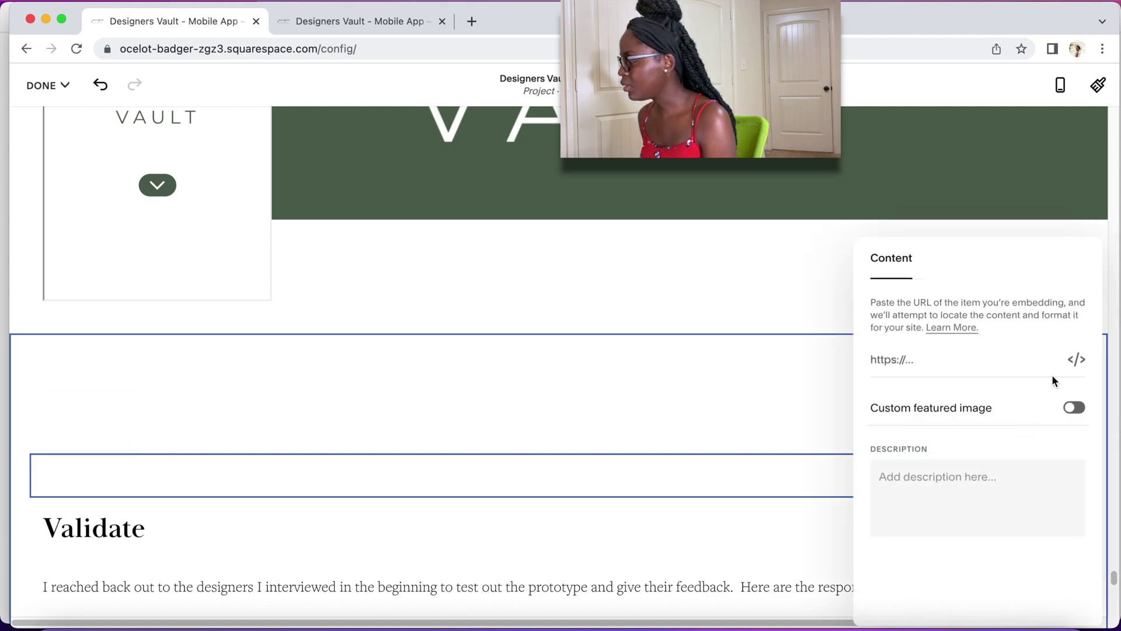
click(1079, 359)
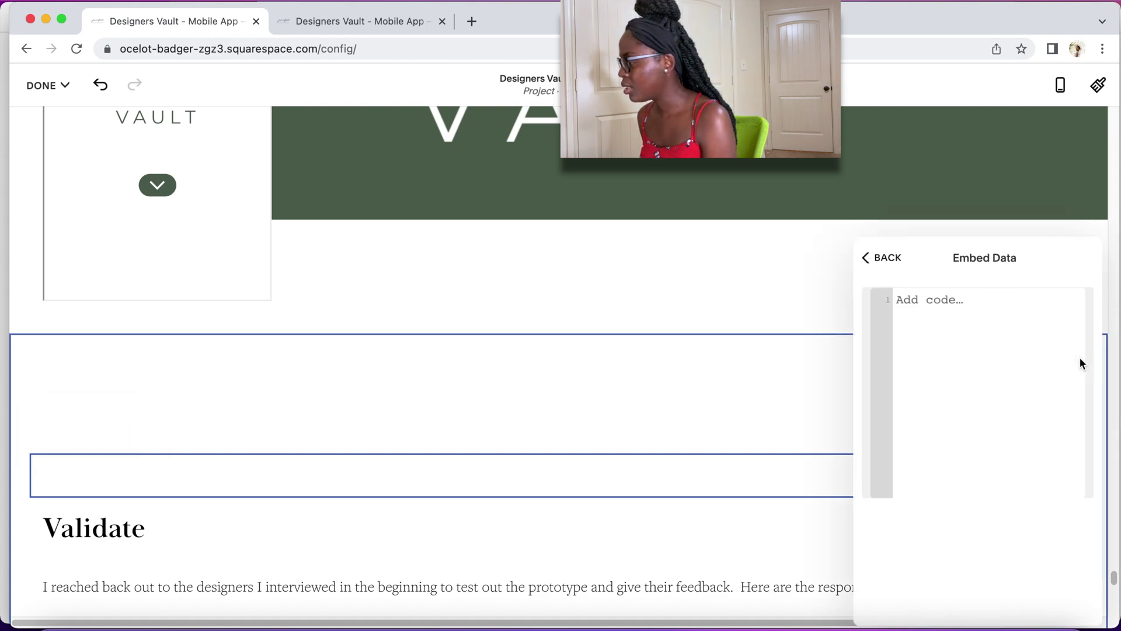
right_click(951, 312)
click(994, 425)
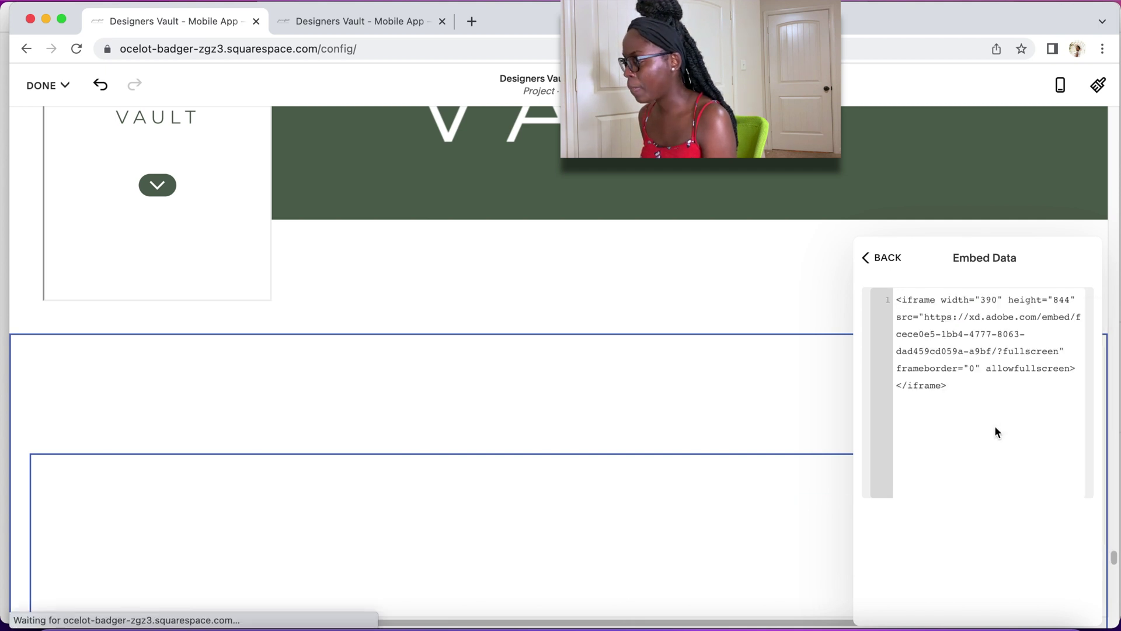
scroll(552, 265, down, 5)
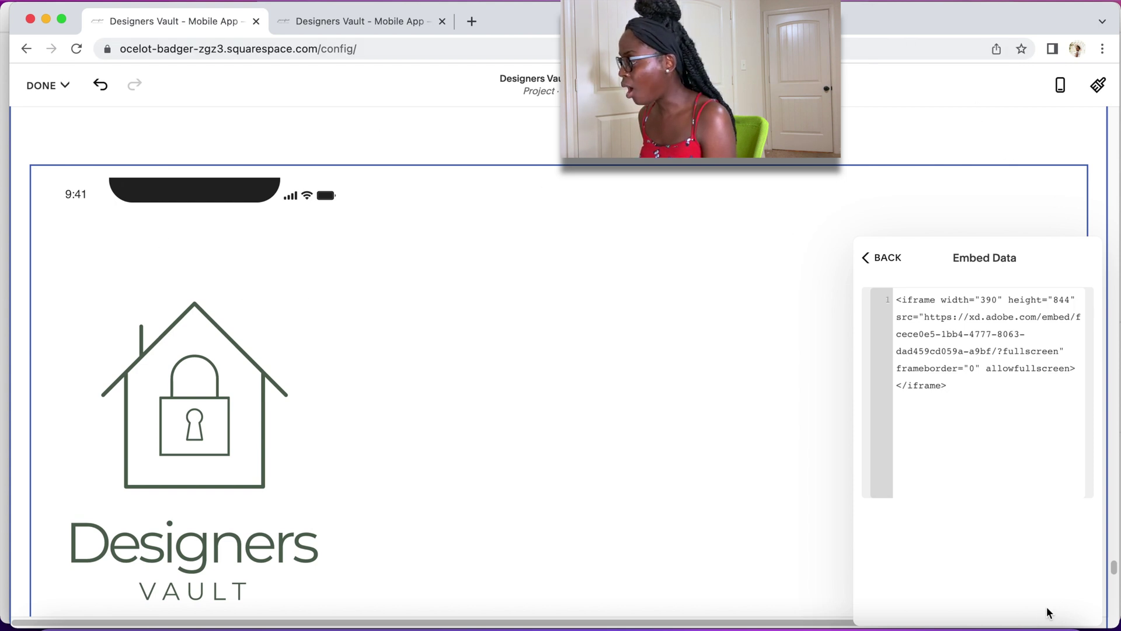
scroll(221, 295, down, 2)
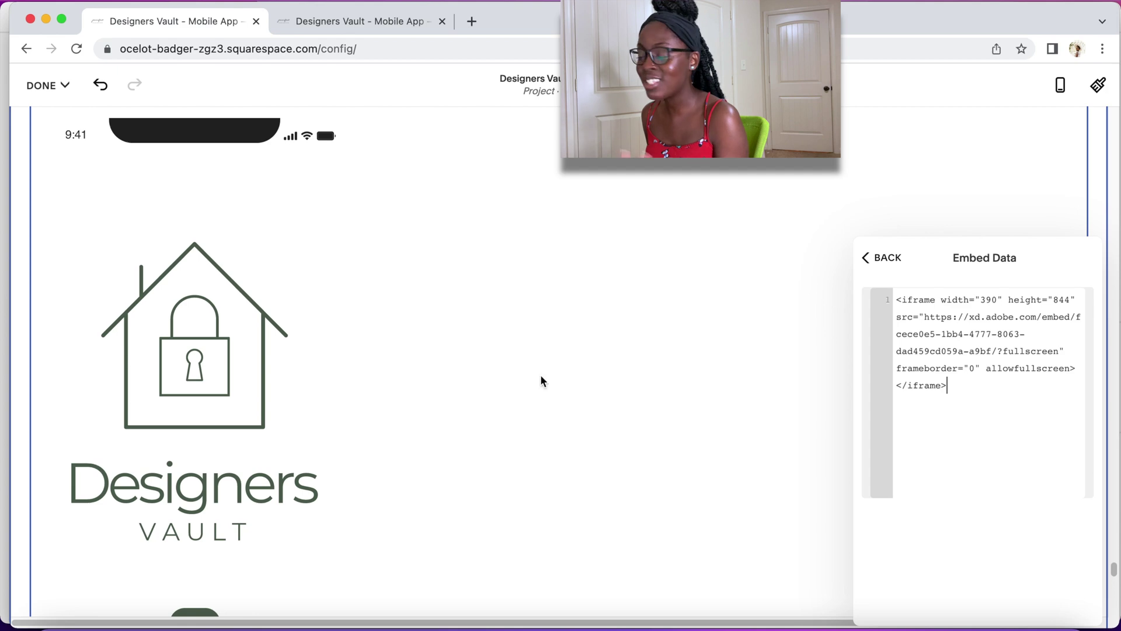
Set the frameborder value in the new block's iframe code to 1.
click(974, 365)
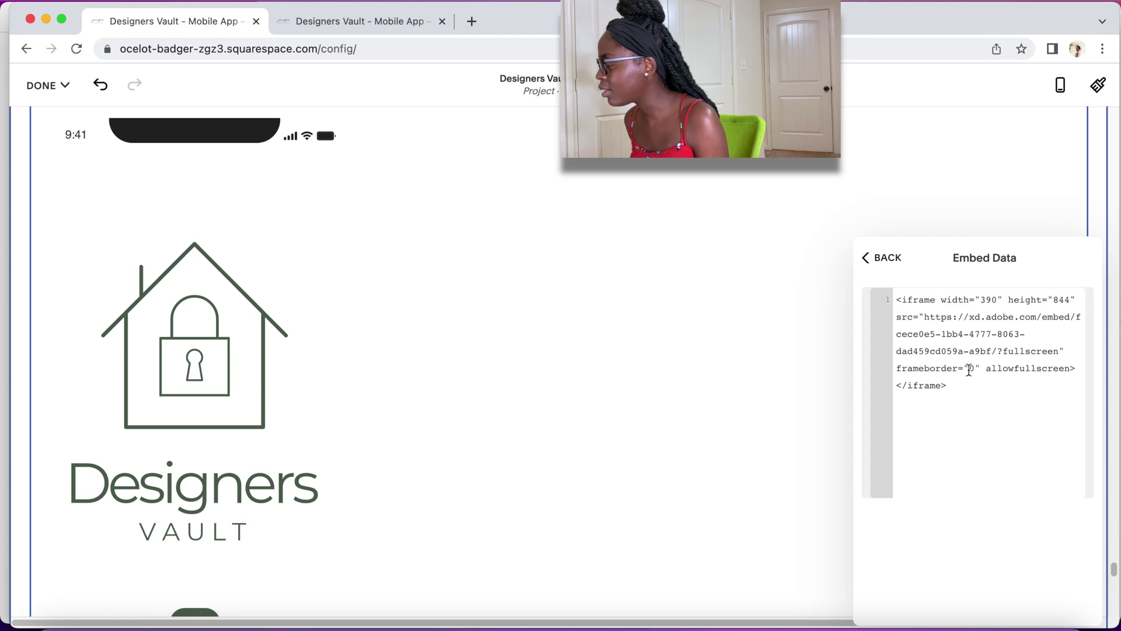
key(BackSpace)
text(1)
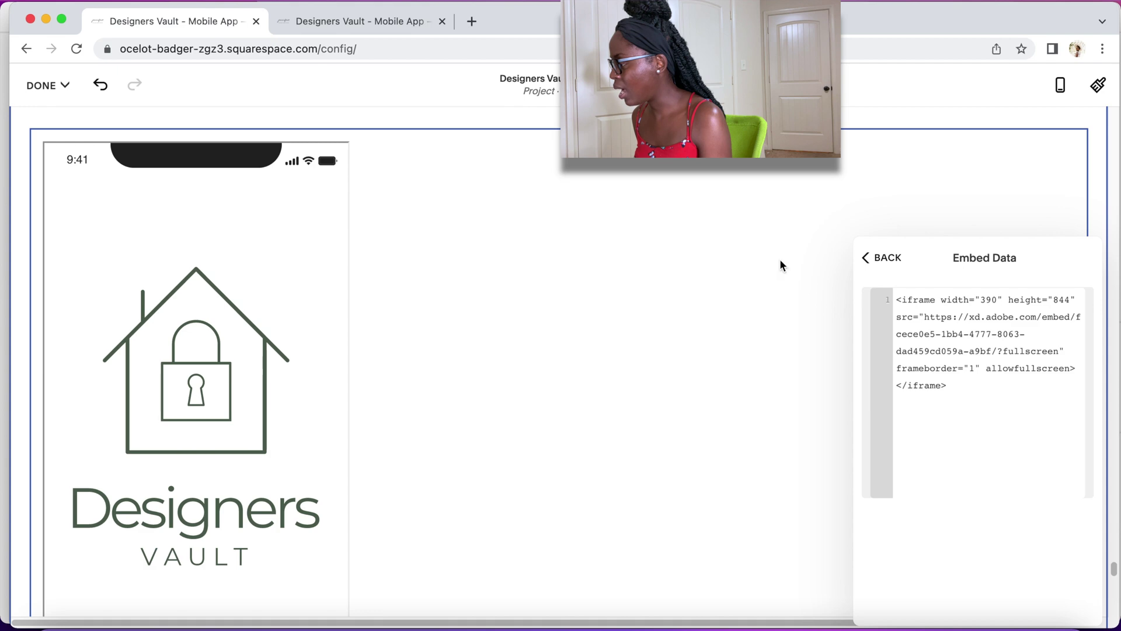
click(881, 257)
Check the iframe width and height in the embed code of the existing prototype under Interactive Prototype.
scroll(287, 271, up, 3)
scroll(286, 270, up, 2)
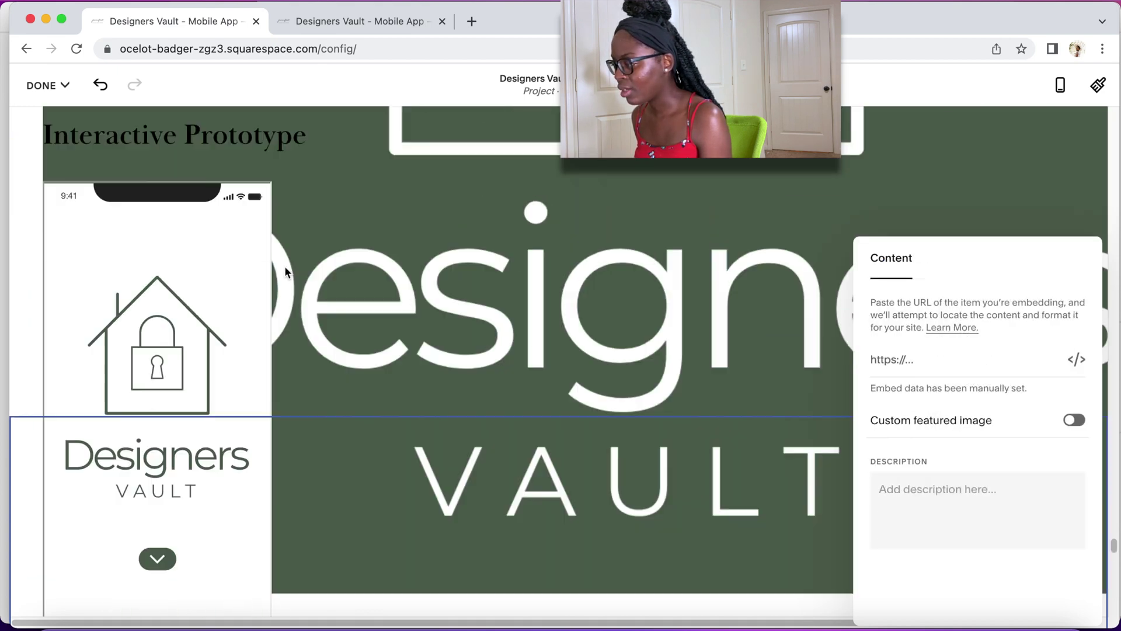
click(284, 267)
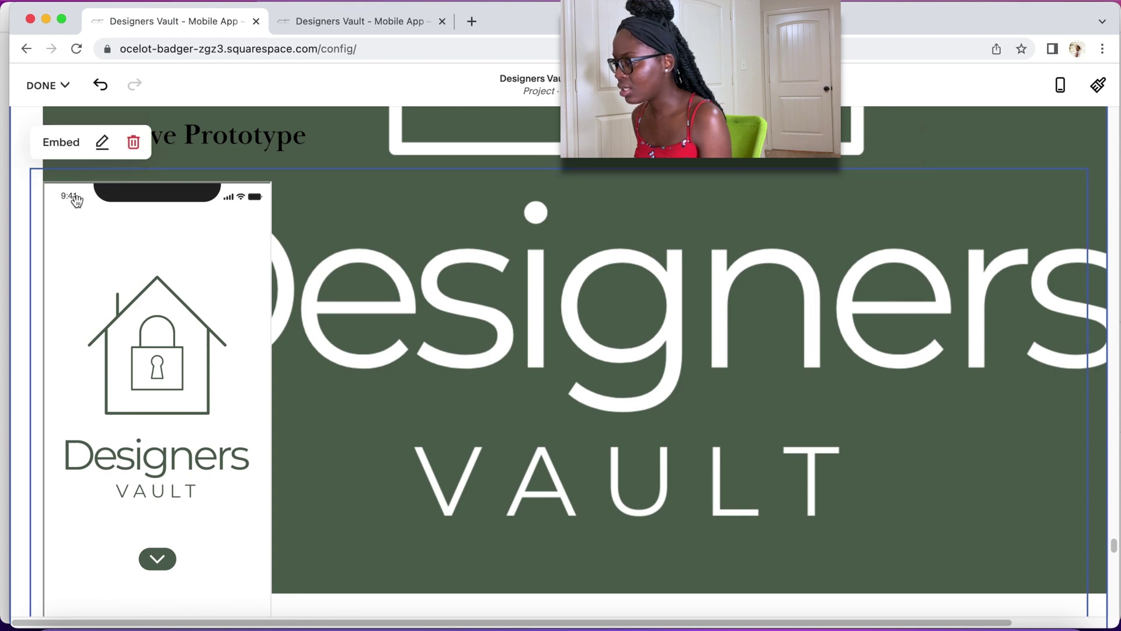
double_click(969, 397)
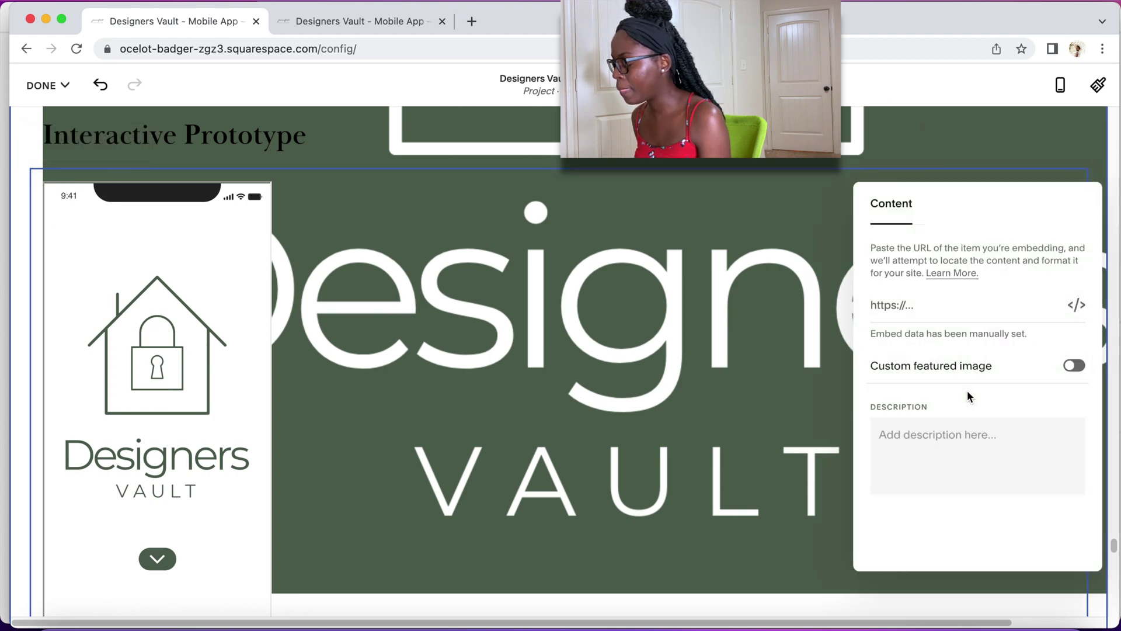
click(1076, 305)
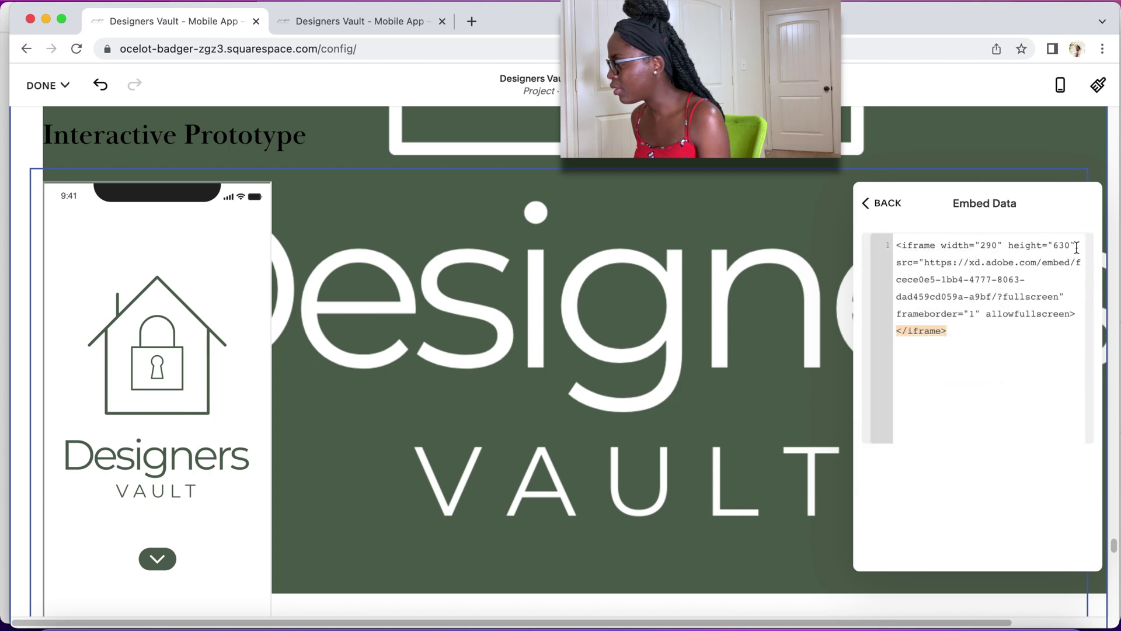
Set the iframe width to 290 and the height to 630 in the new Embed block's code above Validate.
scroll(187, 500, down, 5)
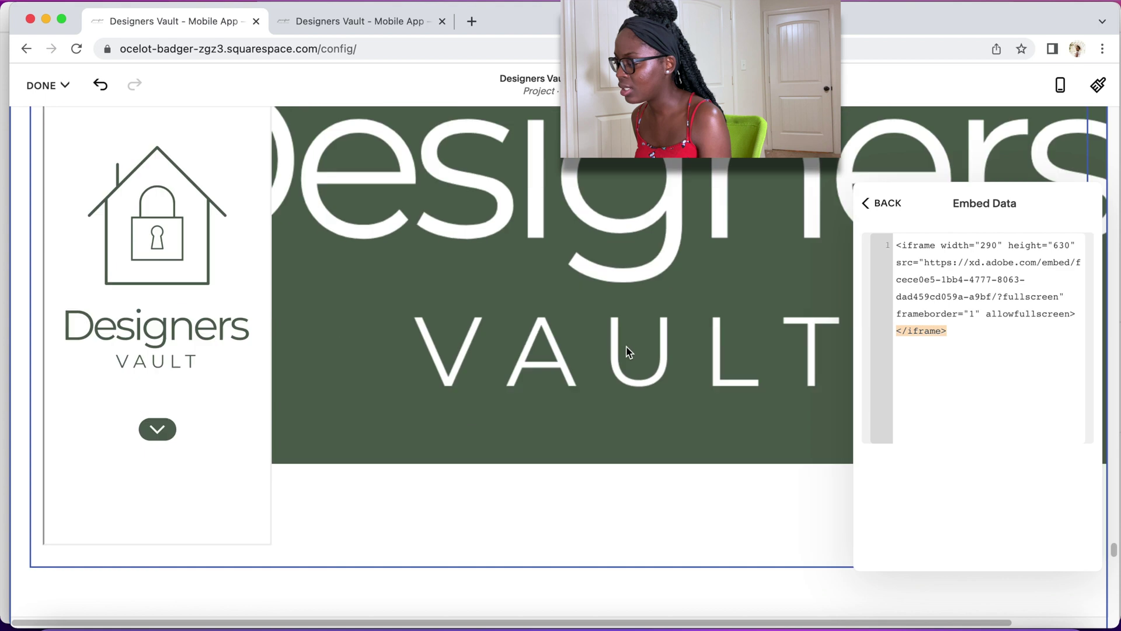
scroll(422, 444, down, 2)
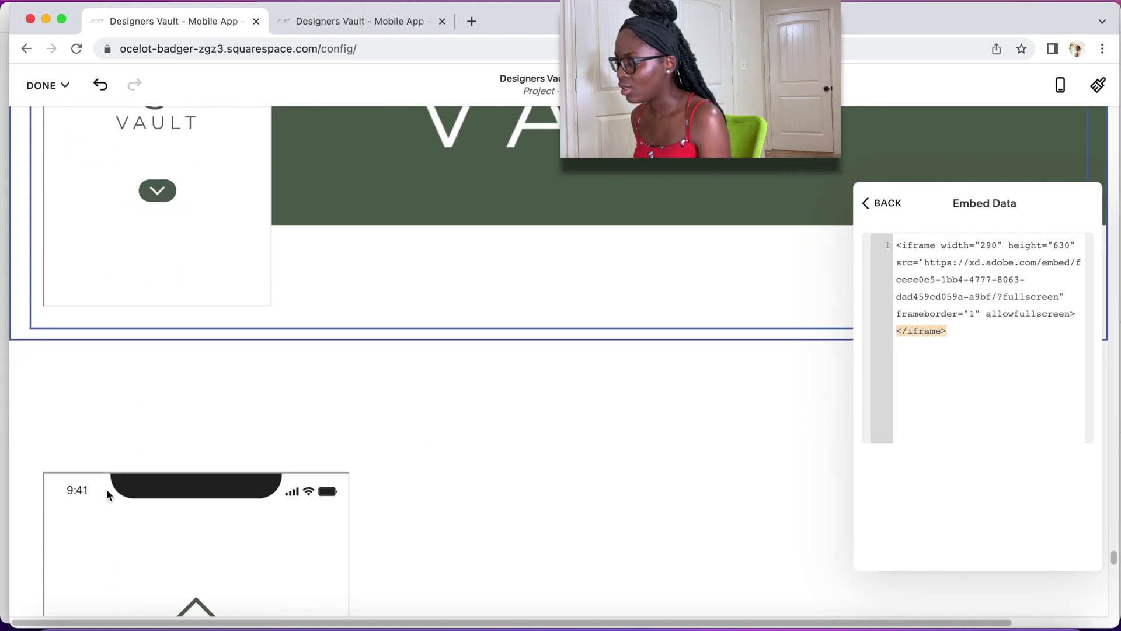
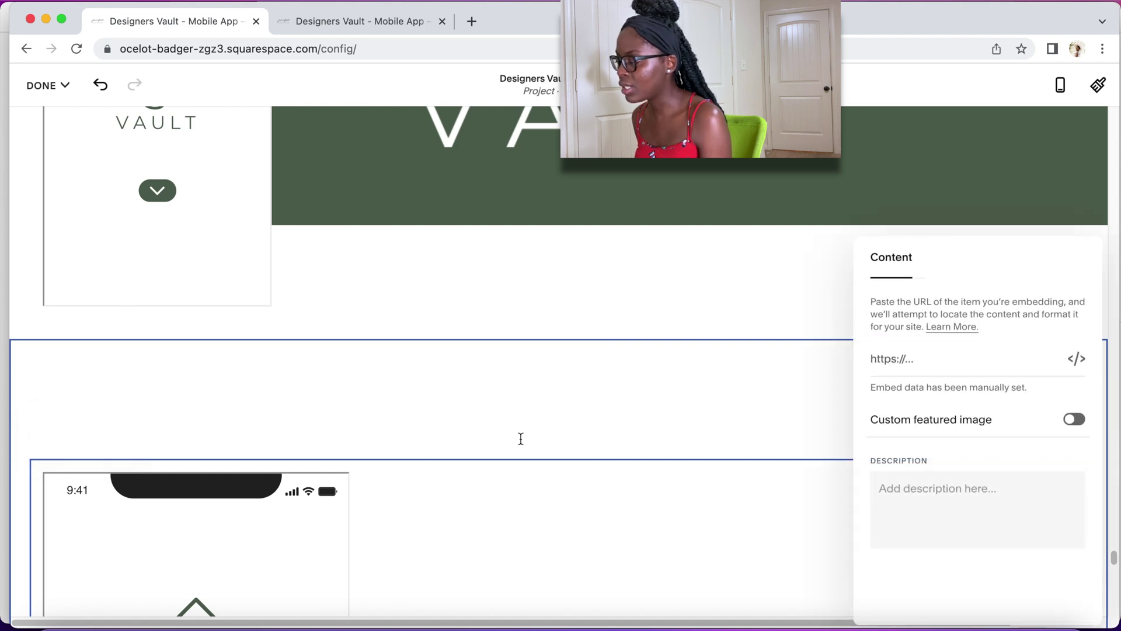
click(1076, 358)
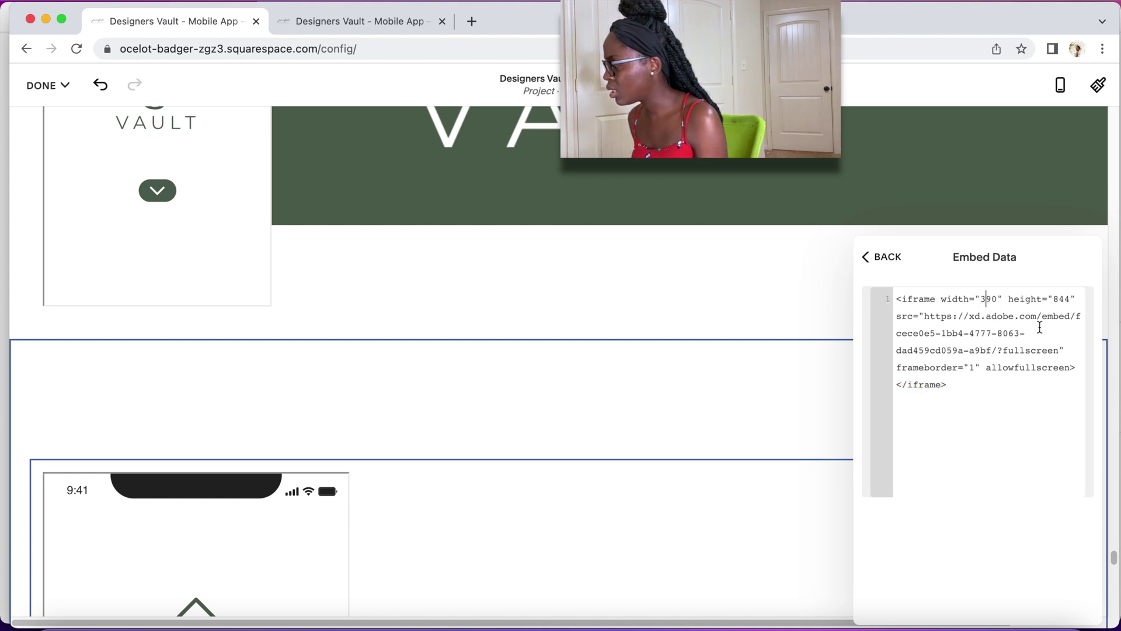
key(BackSpace)
text(2)
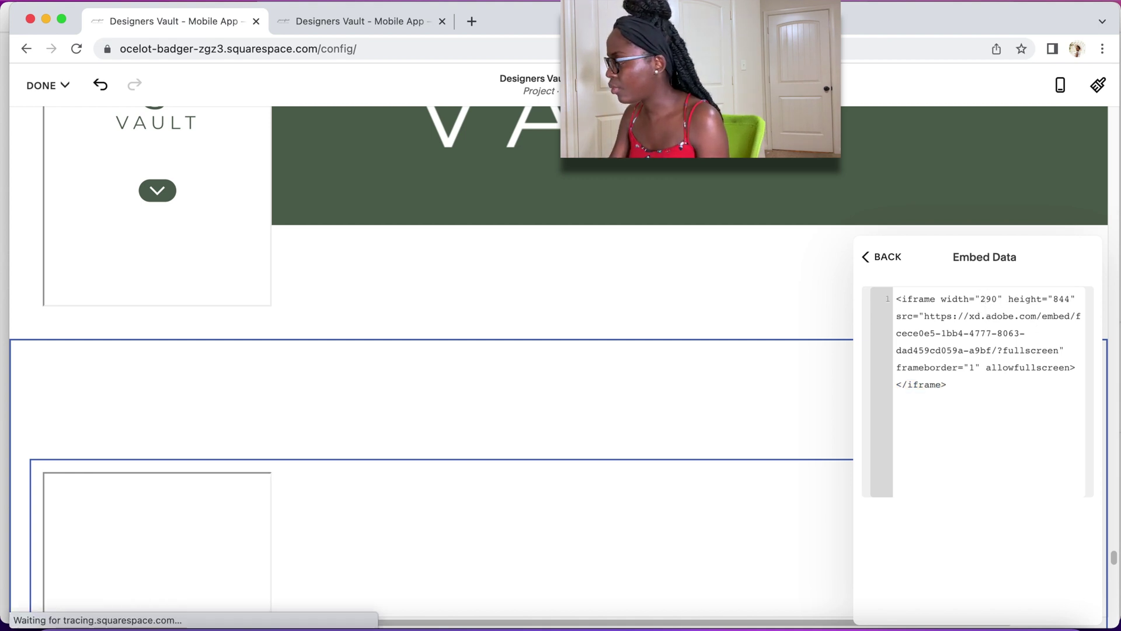
click(1070, 299)
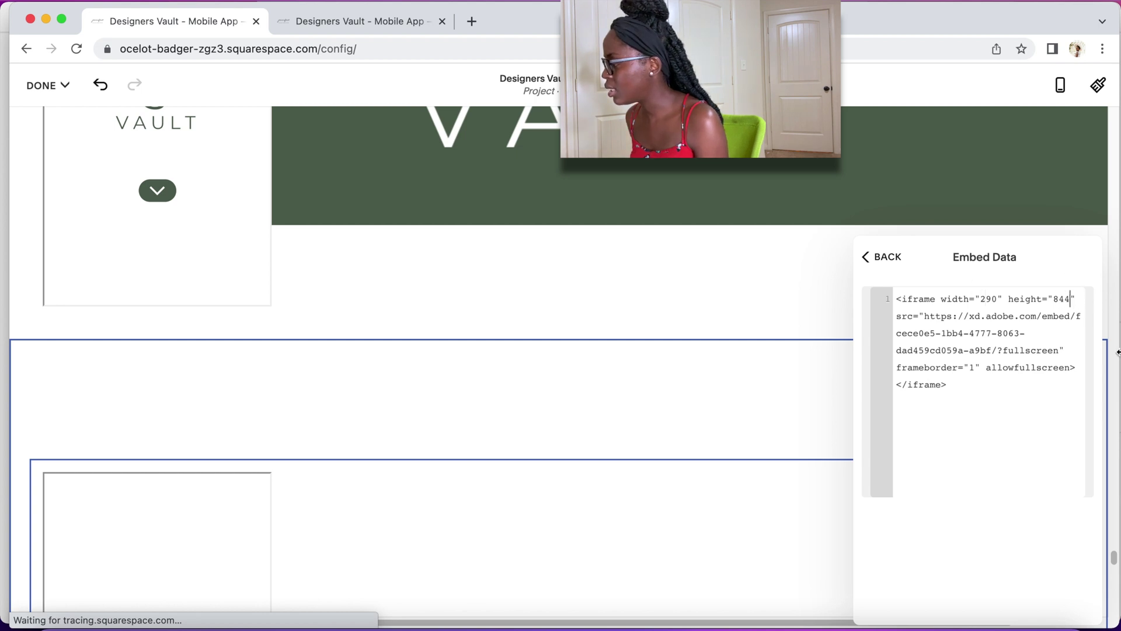
key(BackSpace)
key(BackSpace)
key(BackSpace)
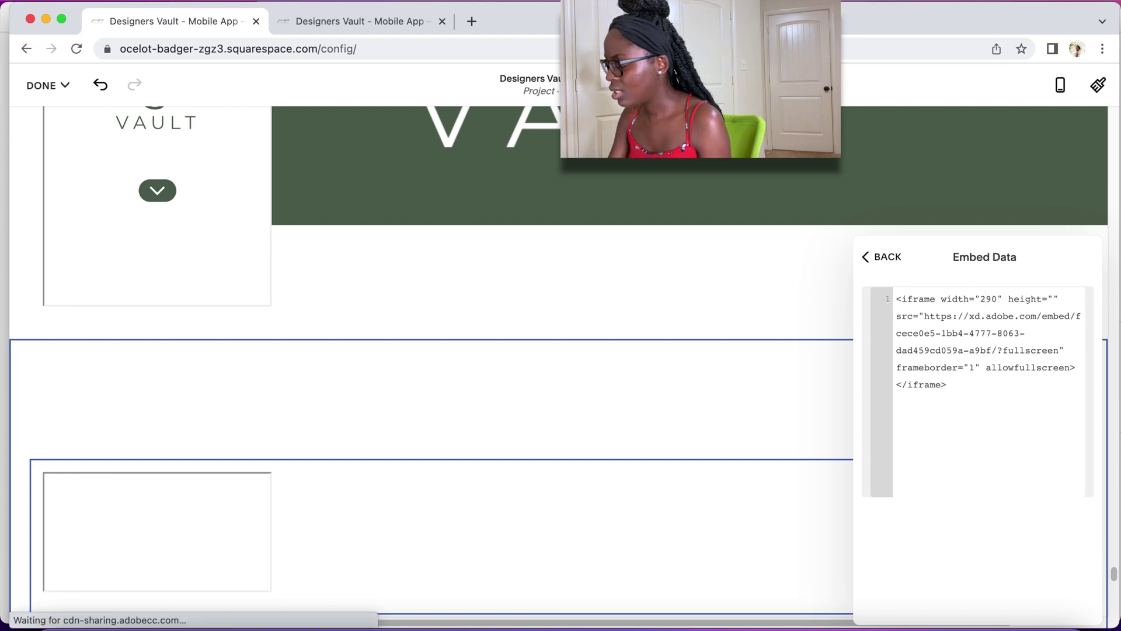
text(630)
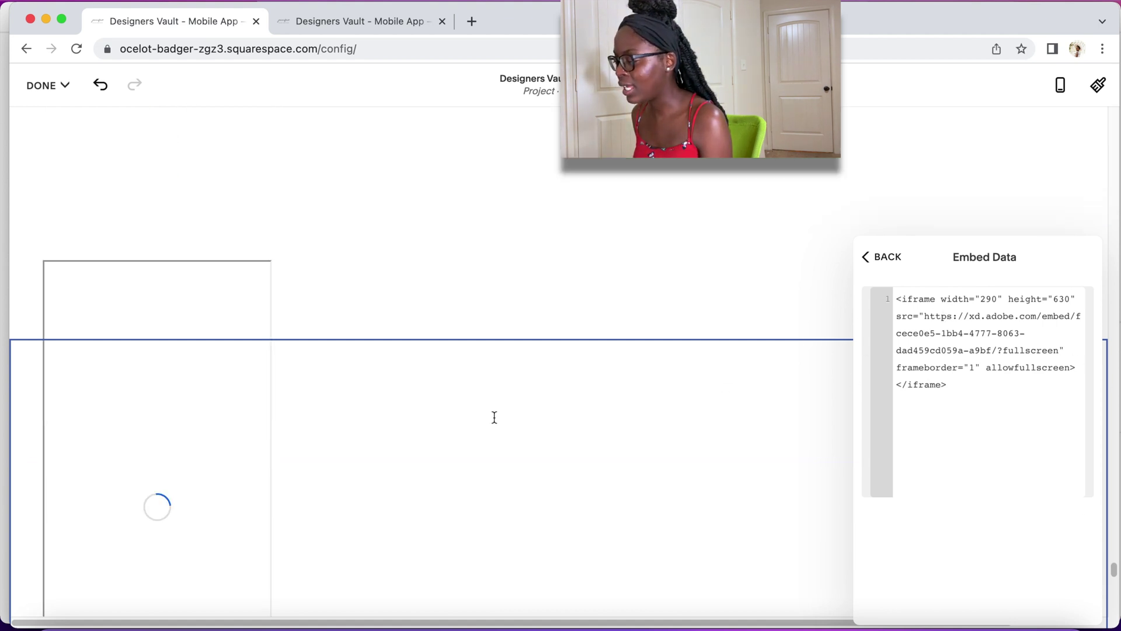
click(886, 257)
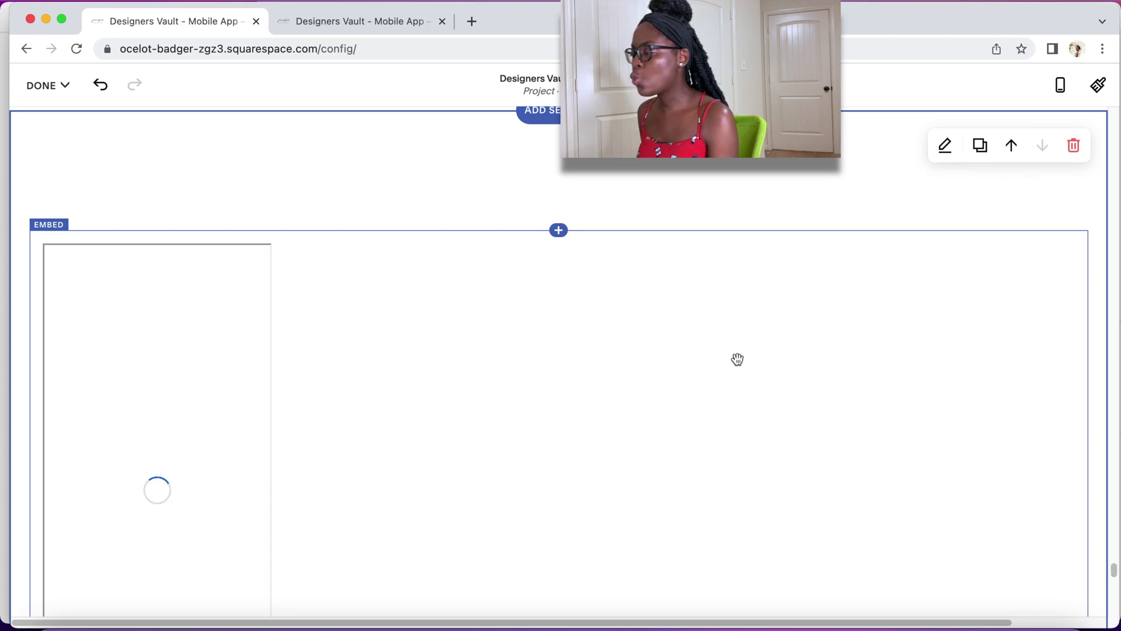
Examine how the resized prototype fits within its border above the Validate heading.
scroll(517, 378, down, 2)
scroll(517, 378, down, 5)
scroll(517, 375, up, 1)
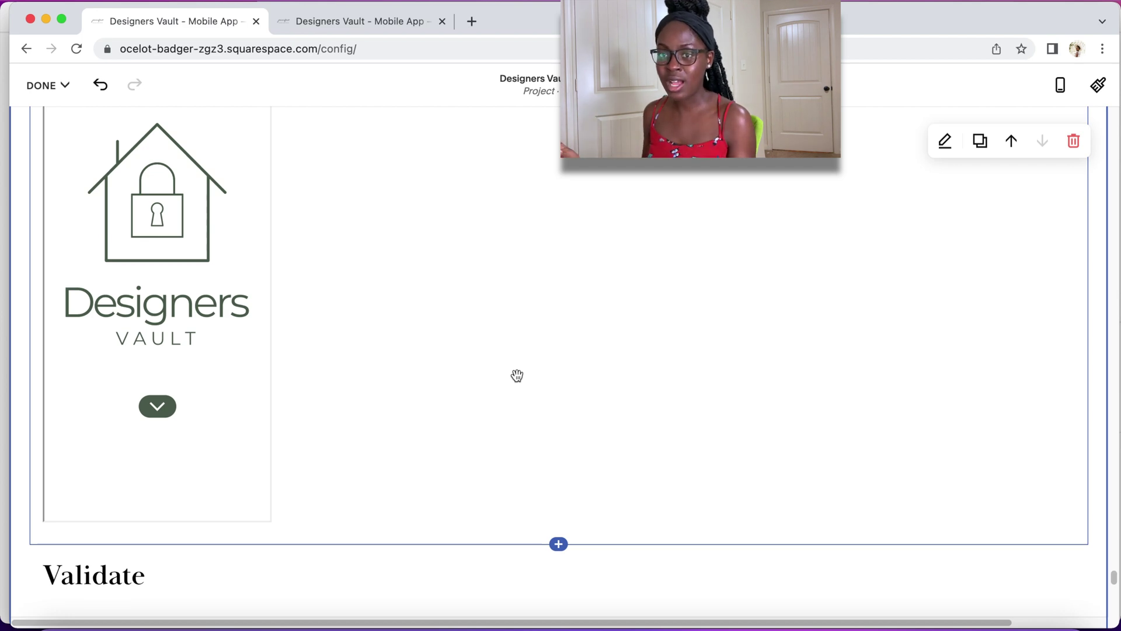
scroll(517, 375, up, 2)
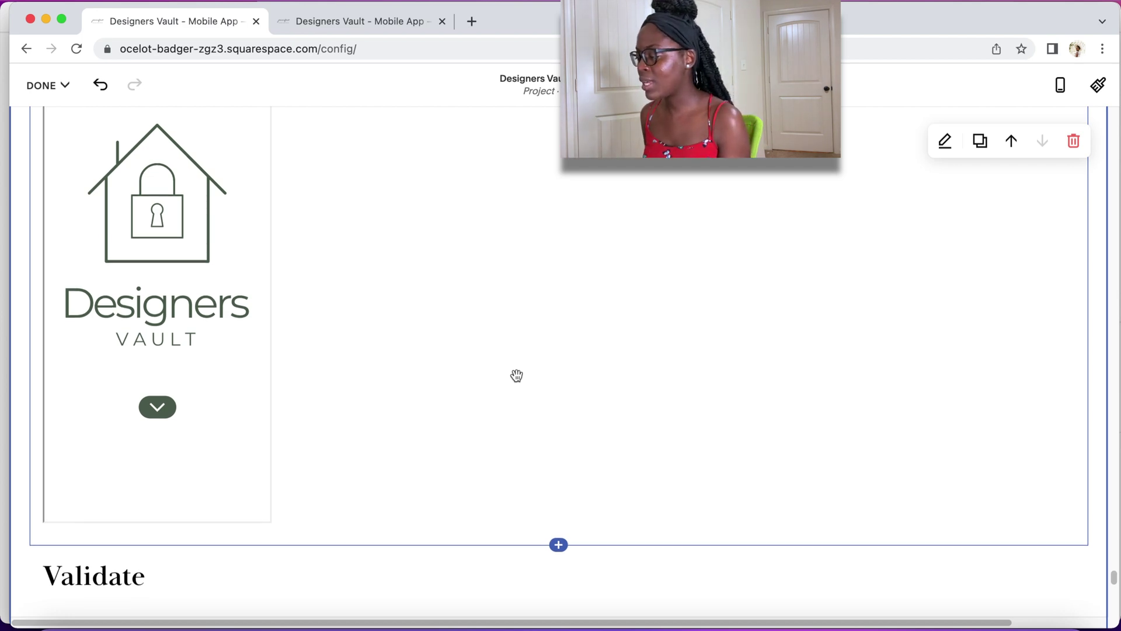
scroll(510, 373, up, 2)
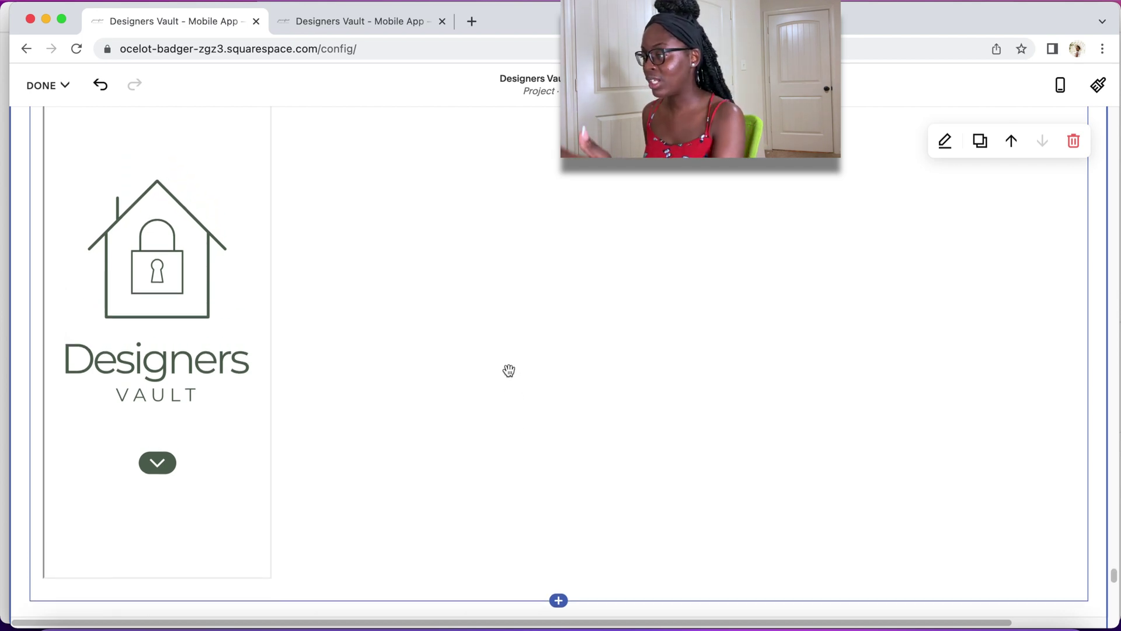
scroll(508, 371, down, 1)
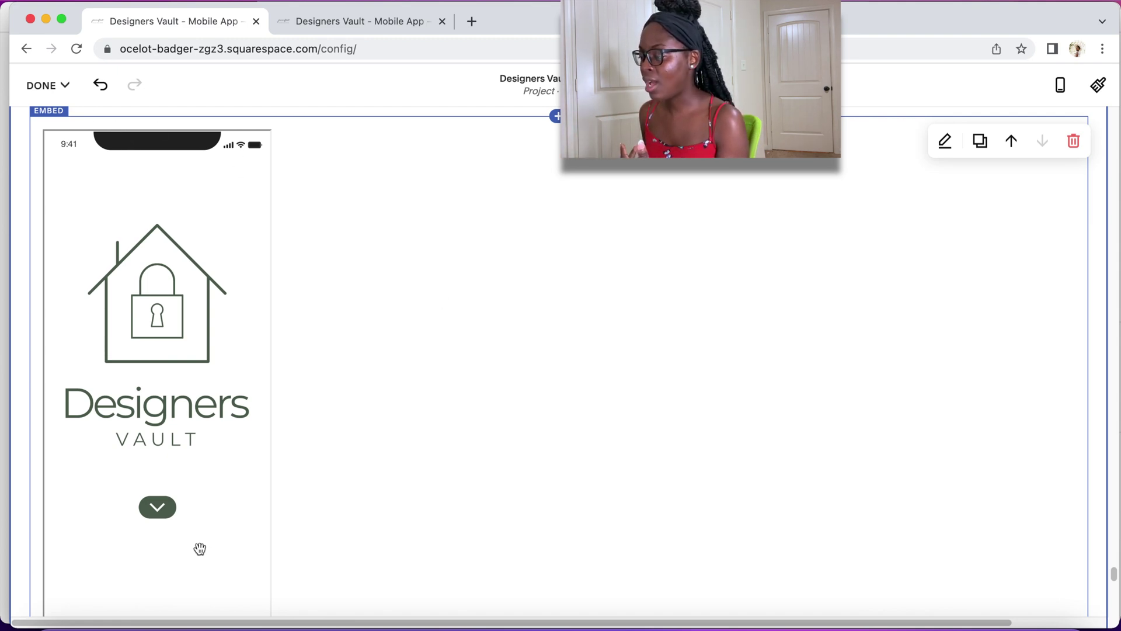
scroll(169, 454, down, 1)
scroll(197, 481, down, 2)
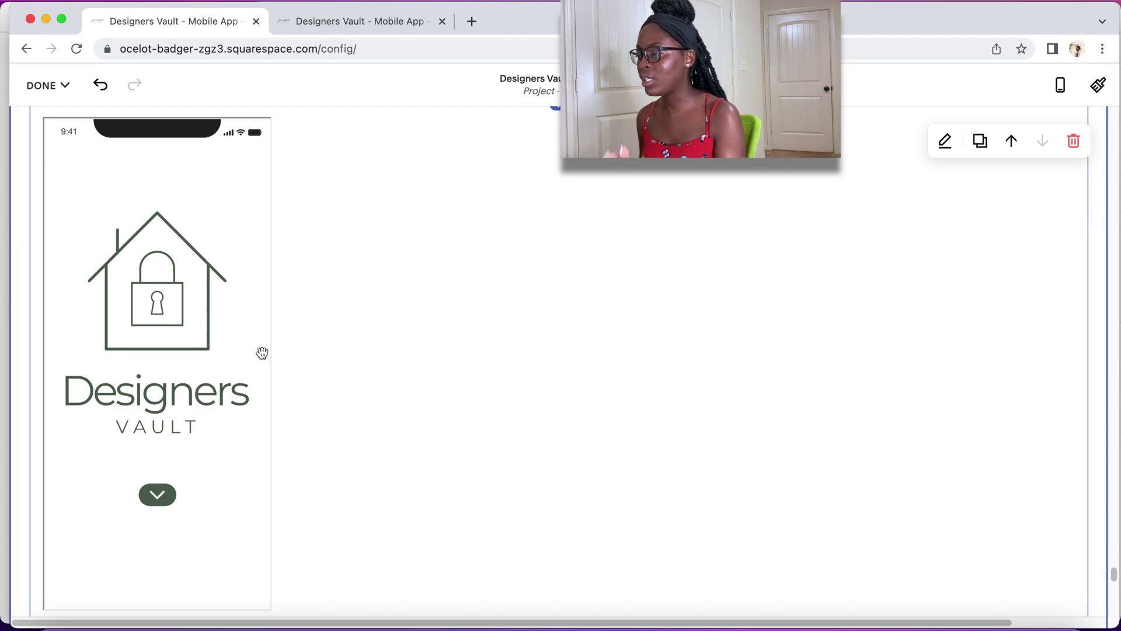
Change the iframe width in the new Embed block's code to 390 and check how the prototype fits its frame.
scroll(59, 216, up, 3)
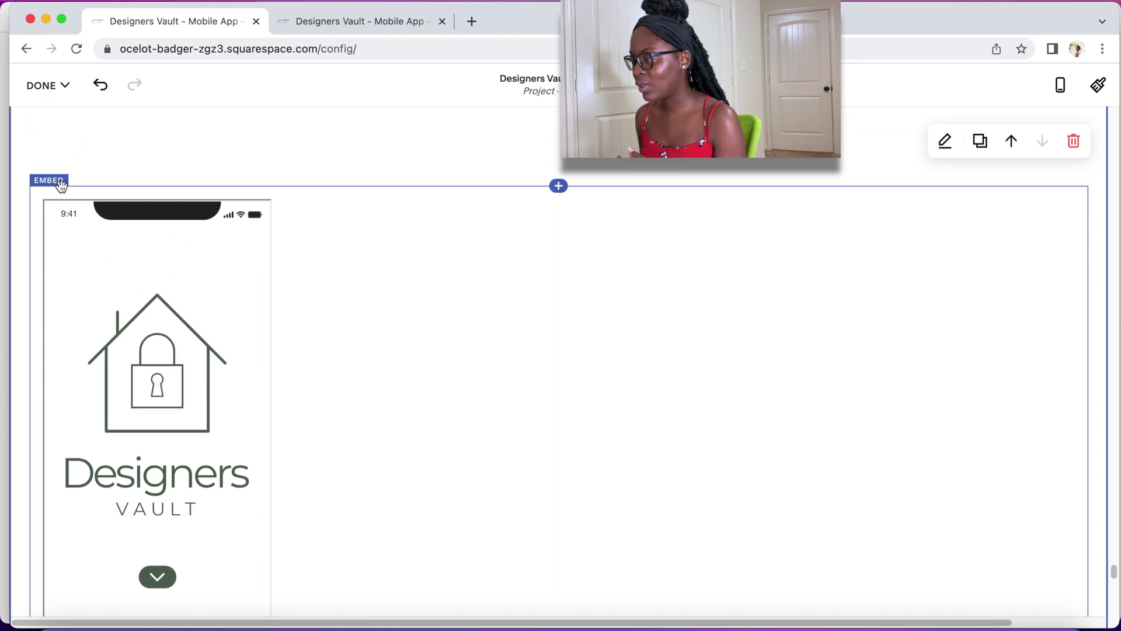
click(58, 198)
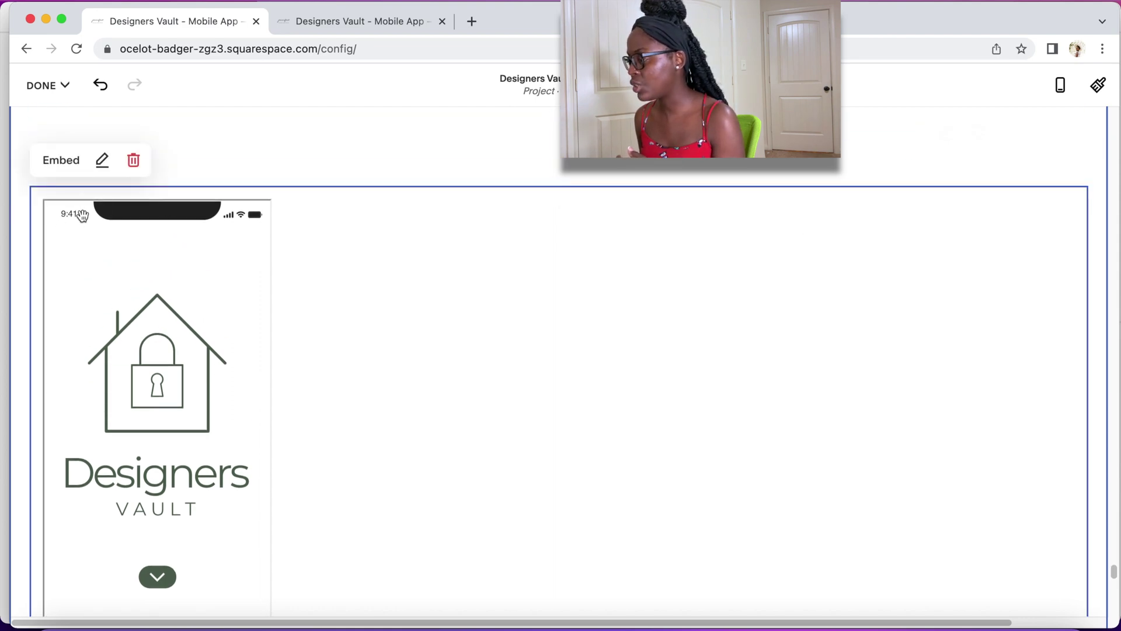
click(103, 160)
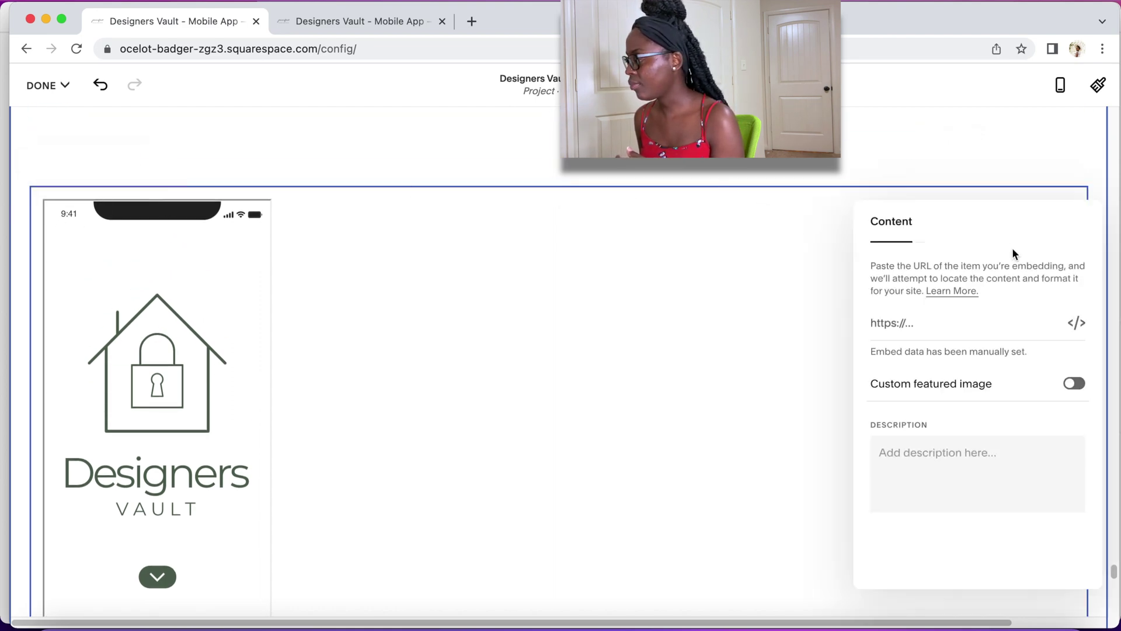
click(1076, 323)
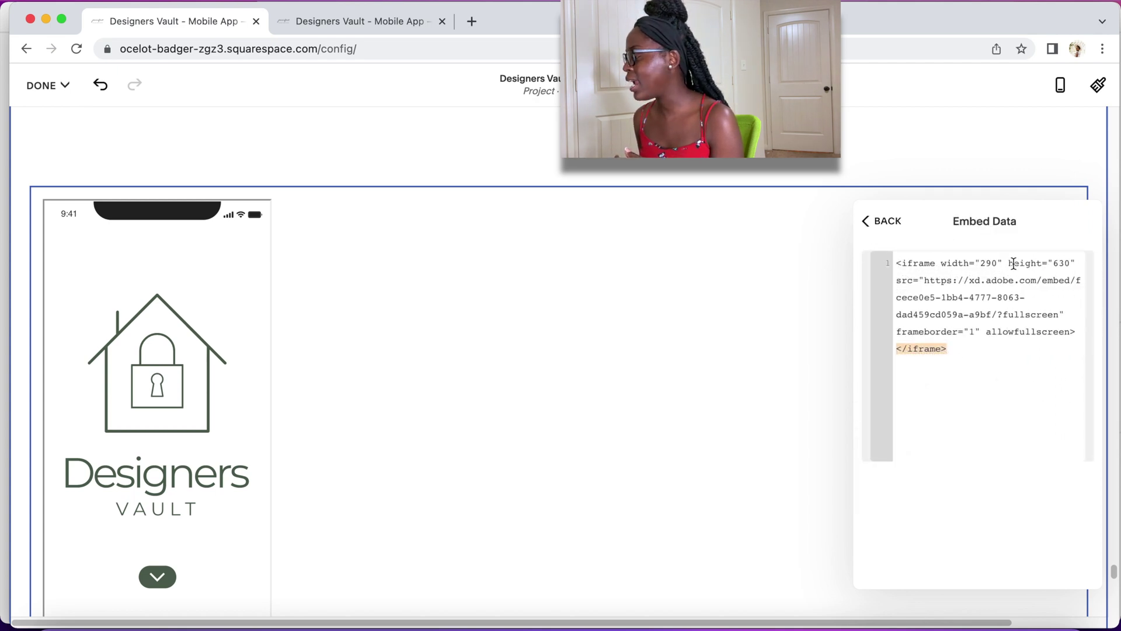
click(991, 263)
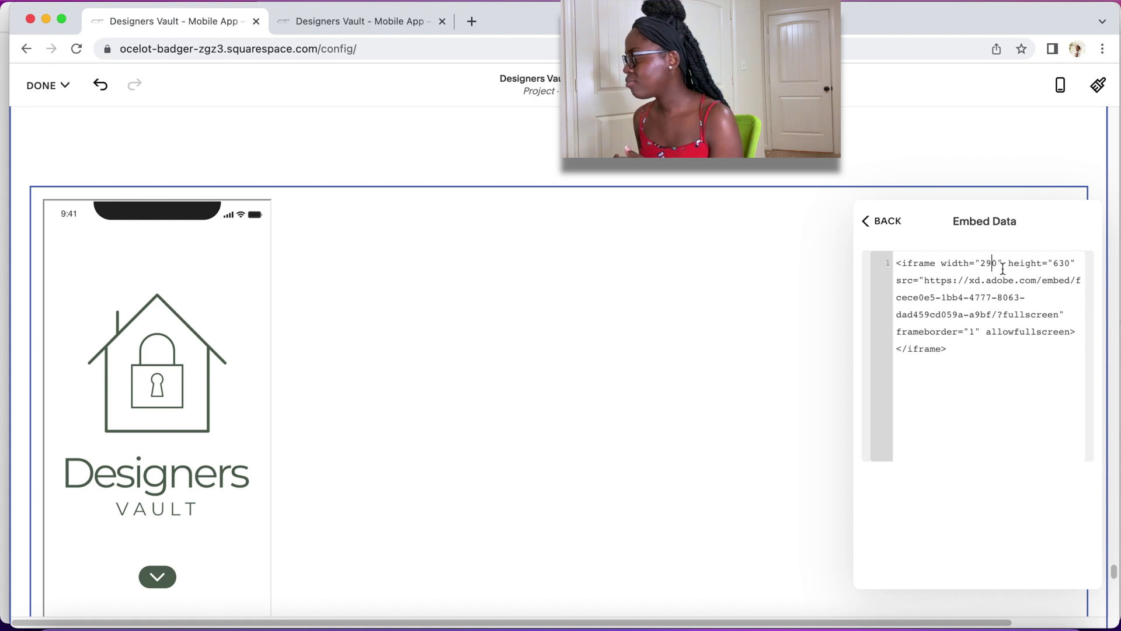
key(Left)
key(BackSpace)
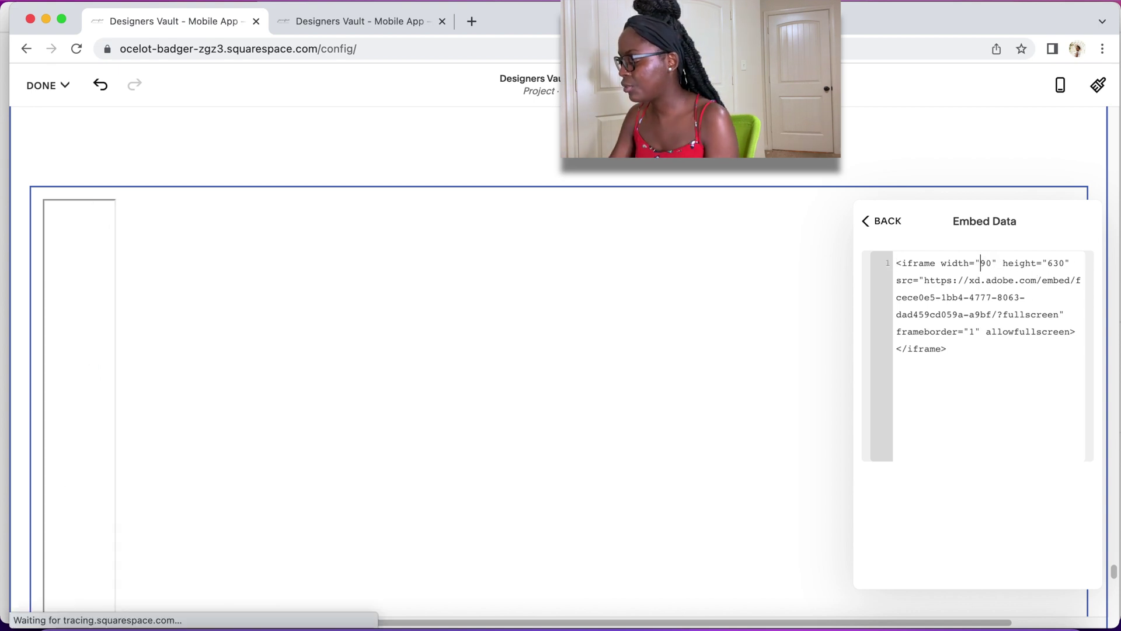
text(3)
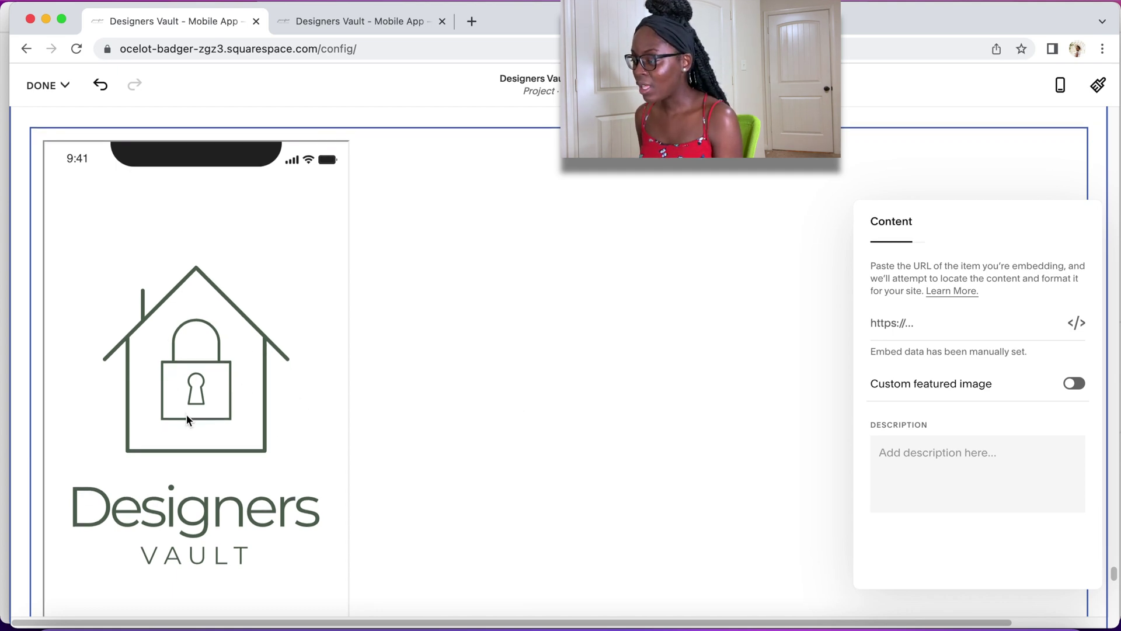
scroll(187, 415, down, 3)
scroll(186, 413, up, 1)
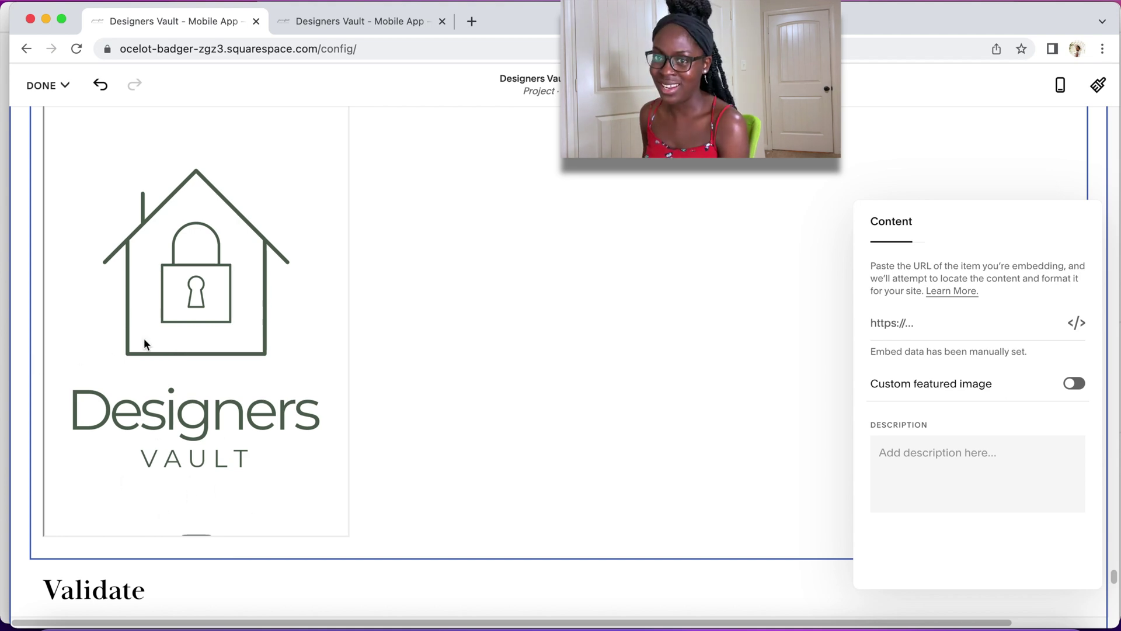
scroll(222, 409, down, 1)
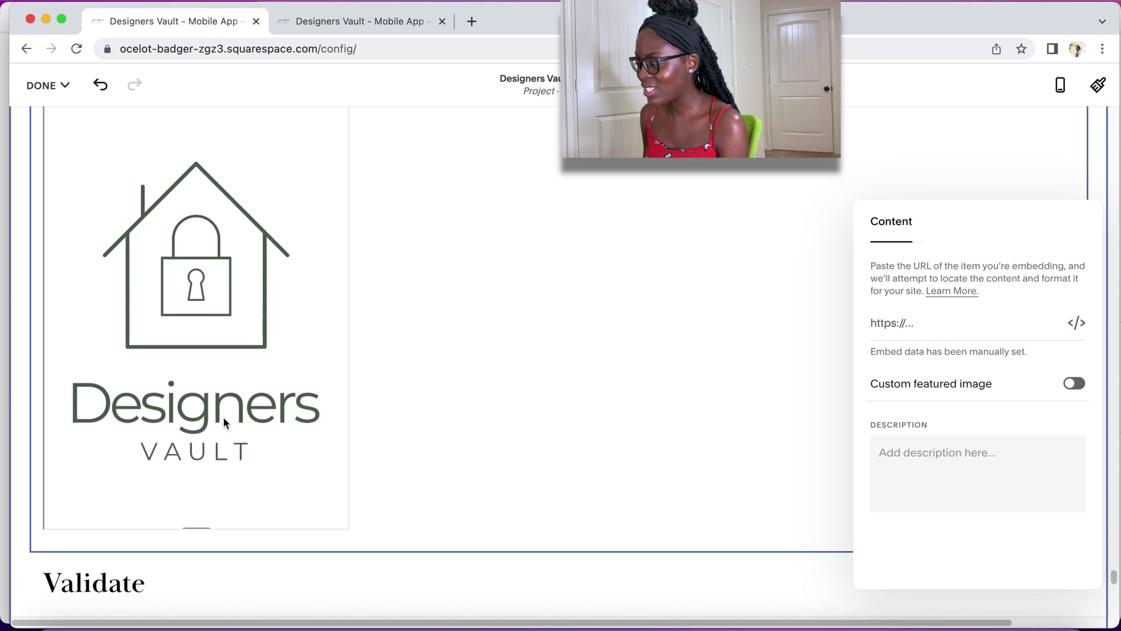
Examine the widened prototype embed from its status bar down to the frame's lower edge above Validate.
scroll(223, 421, down, 3)
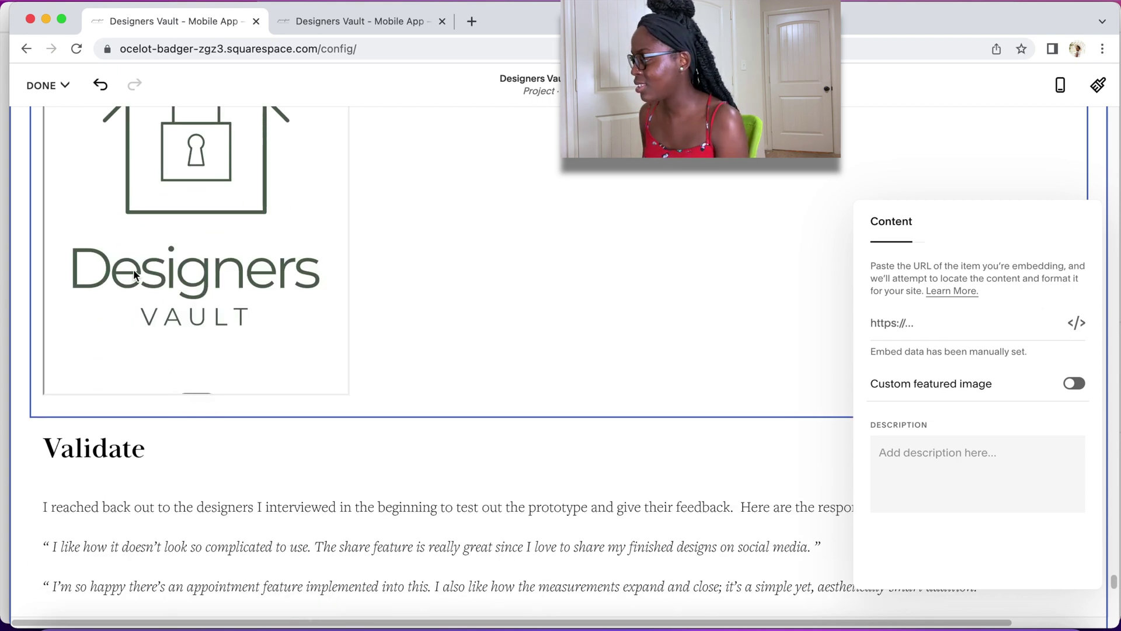
scroll(193, 301, up, 4)
scroll(194, 299, up, 1)
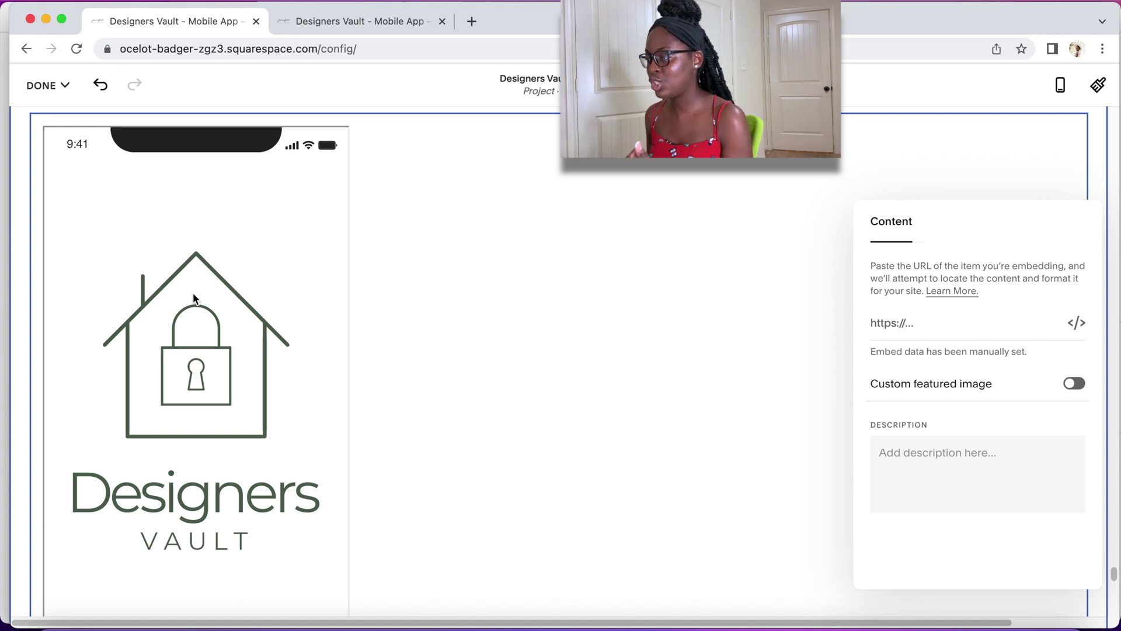
scroll(219, 390, down, 2)
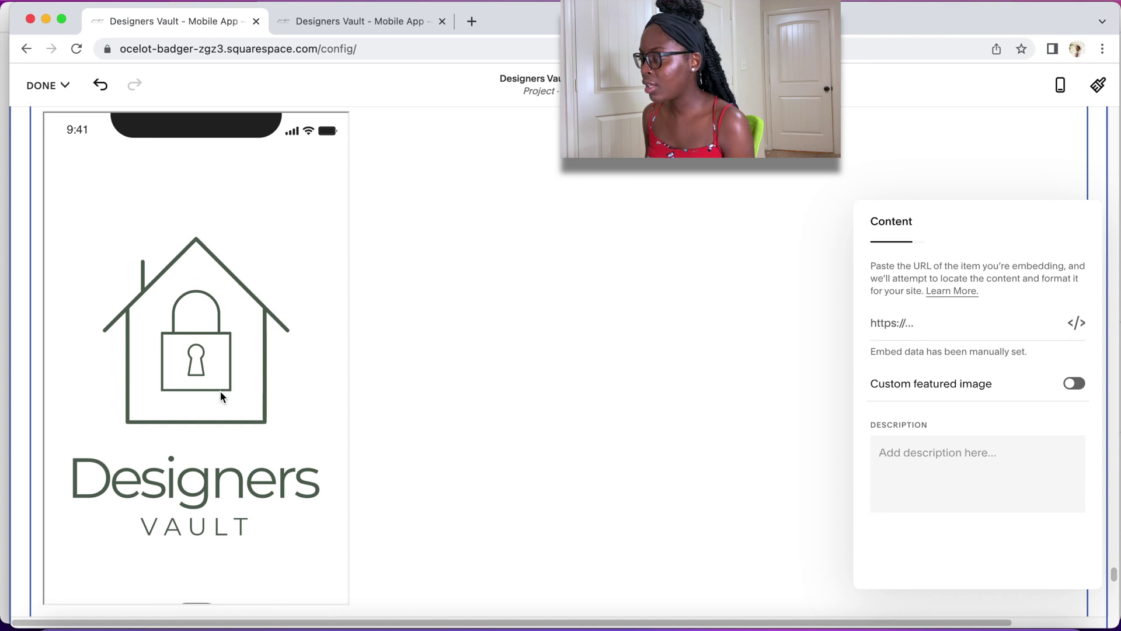
scroll(221, 390, down, 3)
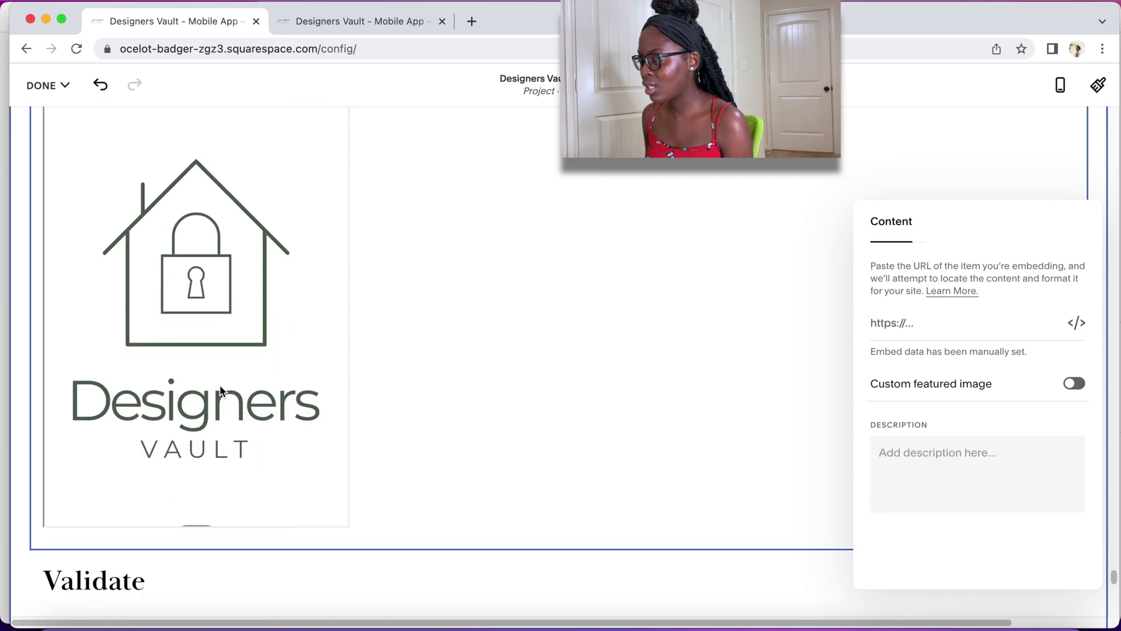
scroll(219, 389, down, 5)
scroll(215, 385, up, 10)
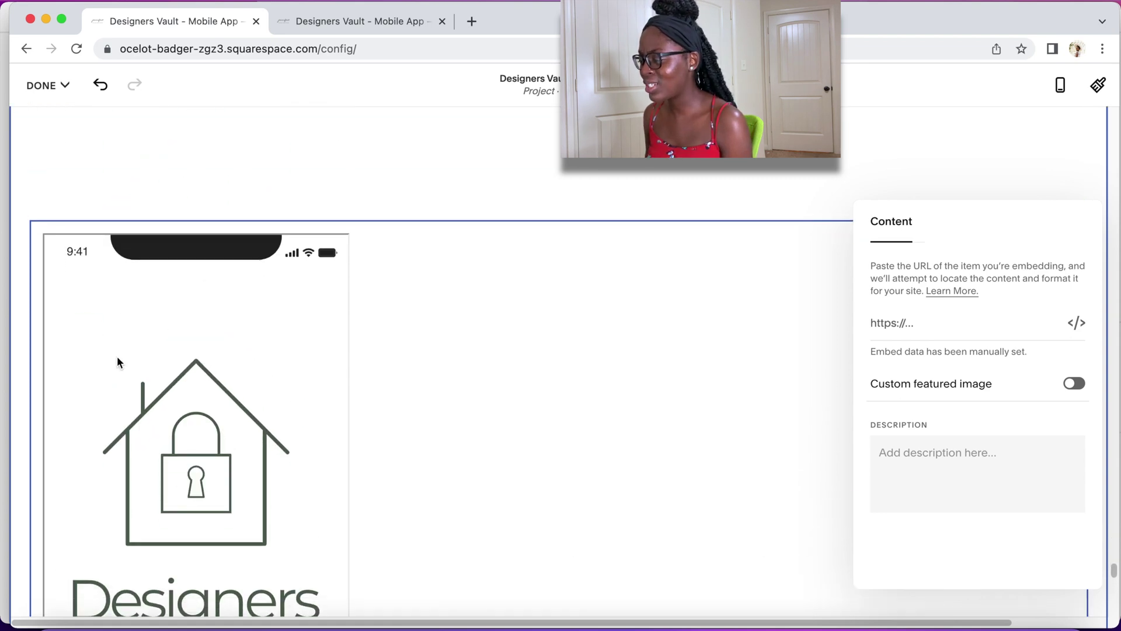
scroll(149, 420, down, 3)
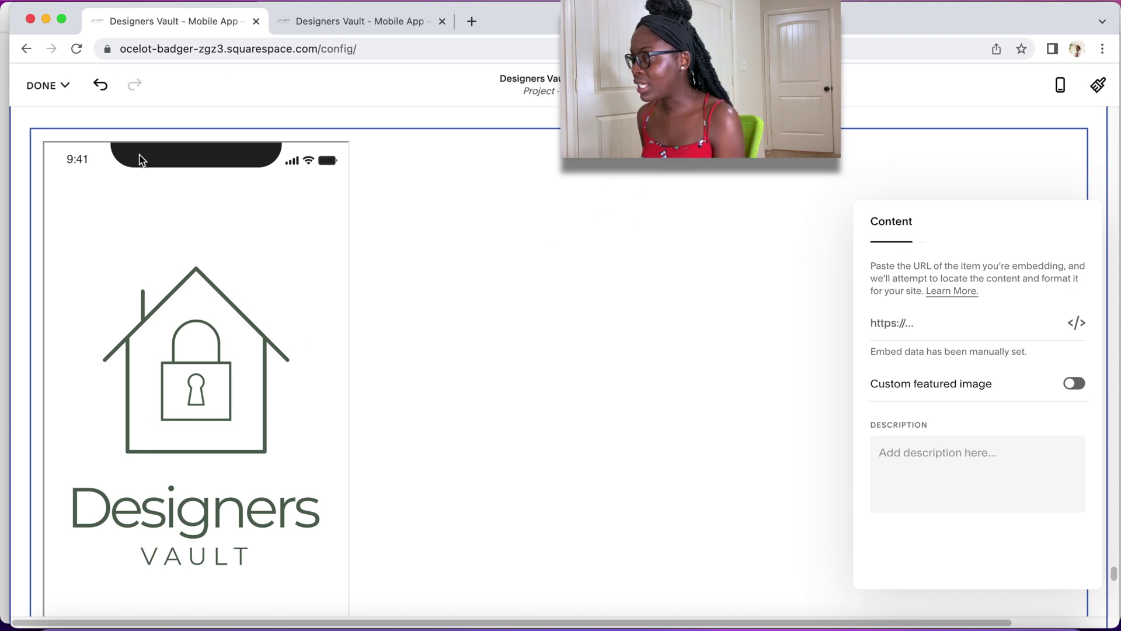
Discard all unsaved changes to the Designers Vault project page and leave the editor.
click(64, 86)
click(66, 88)
click(66, 87)
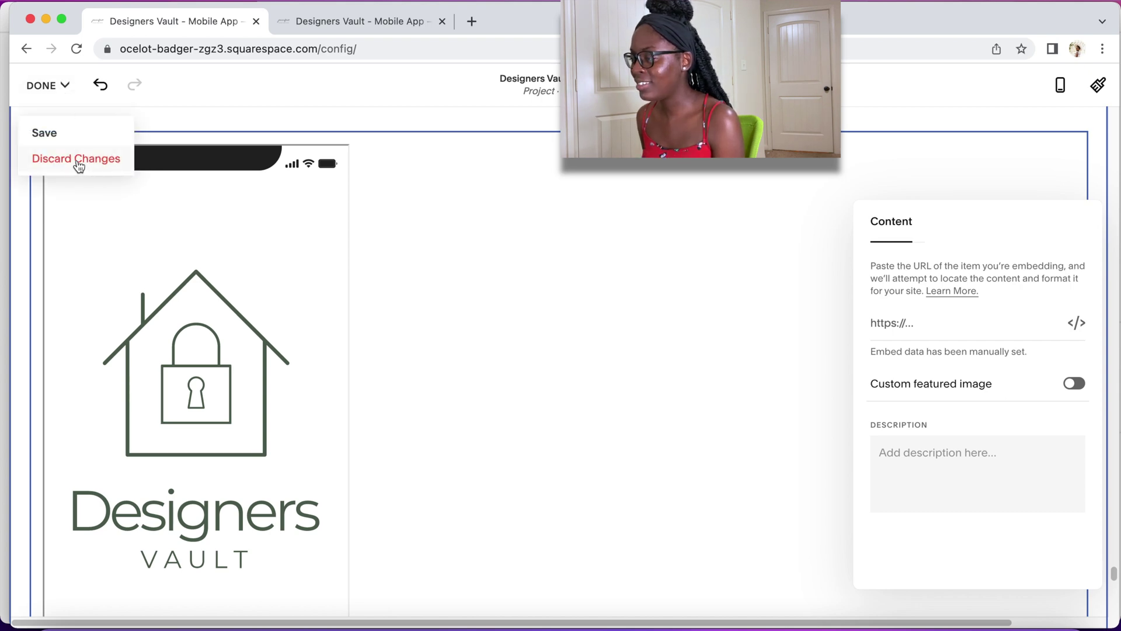
click(79, 167)
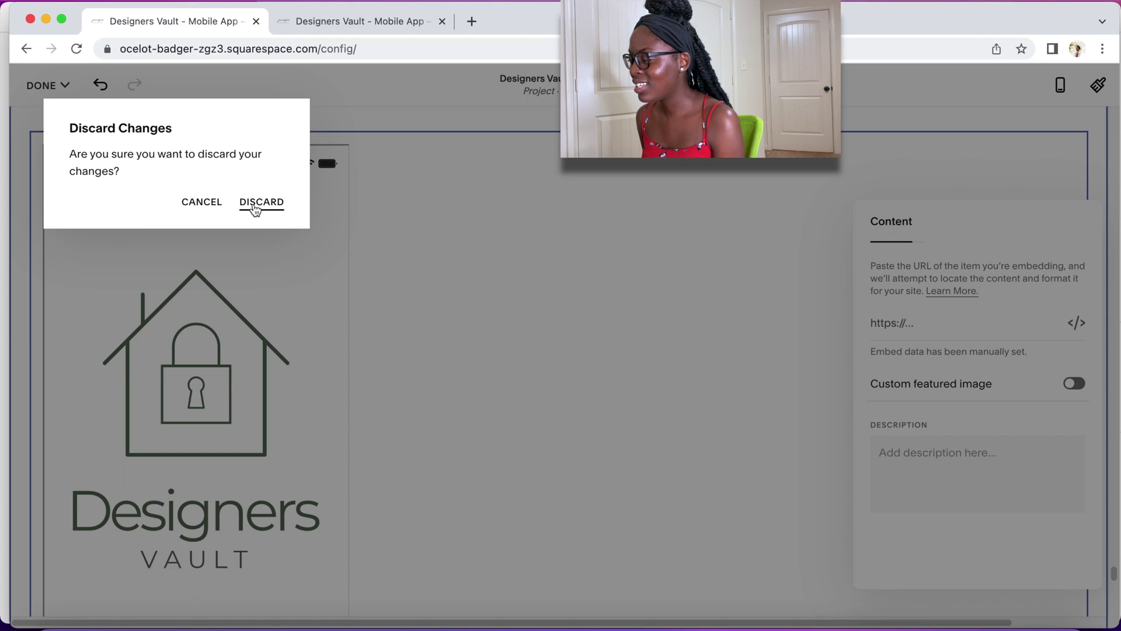
click(272, 204)
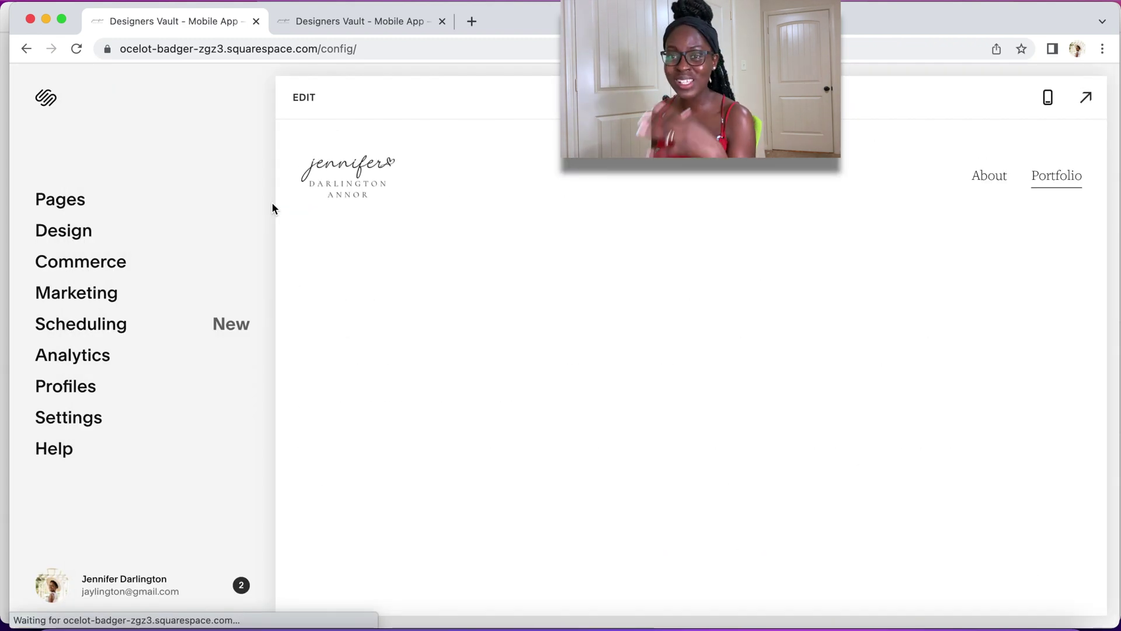
Switch to the live Designers Vault page and go back to the site's Portfolio overview.
click(368, 21)
scroll(216, 384, up, 1)
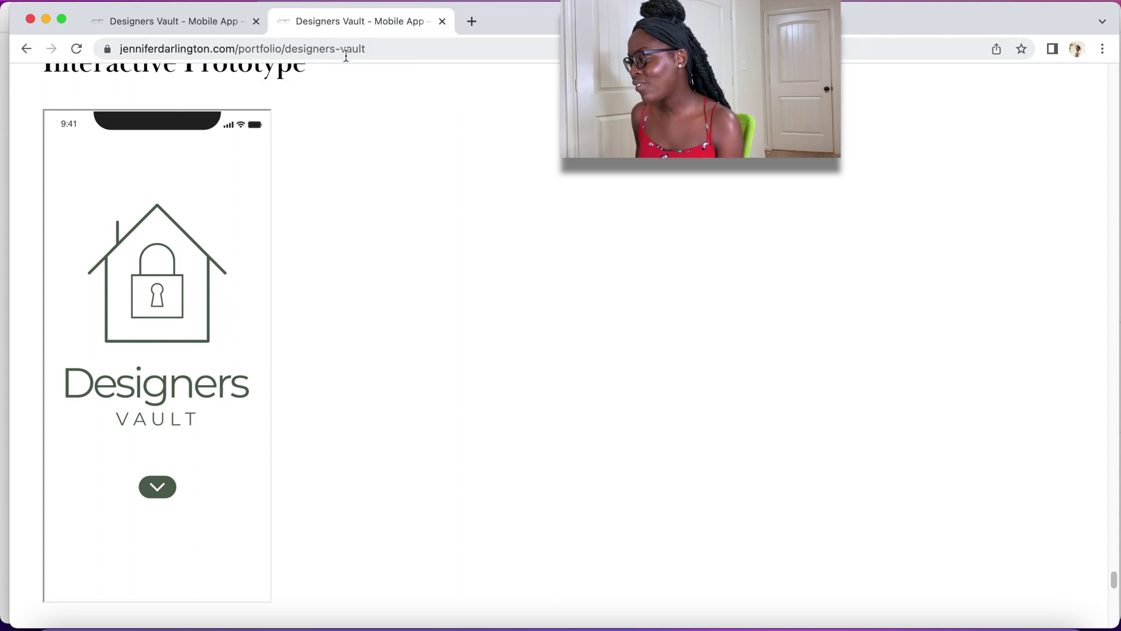
scroll(240, 143, up, 15)
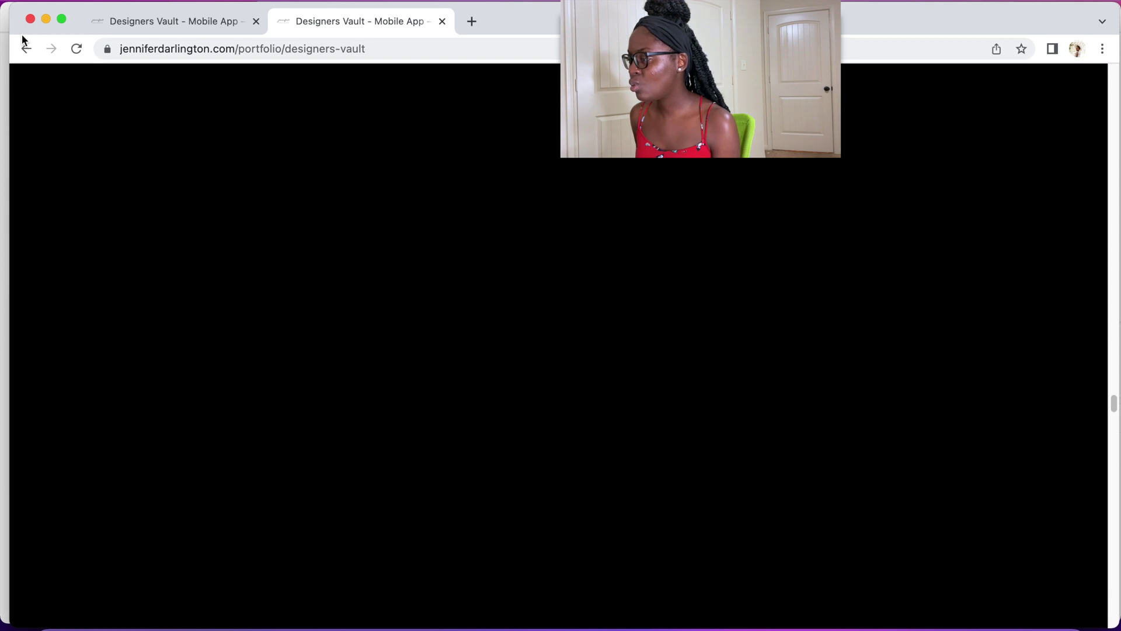
click(25, 48)
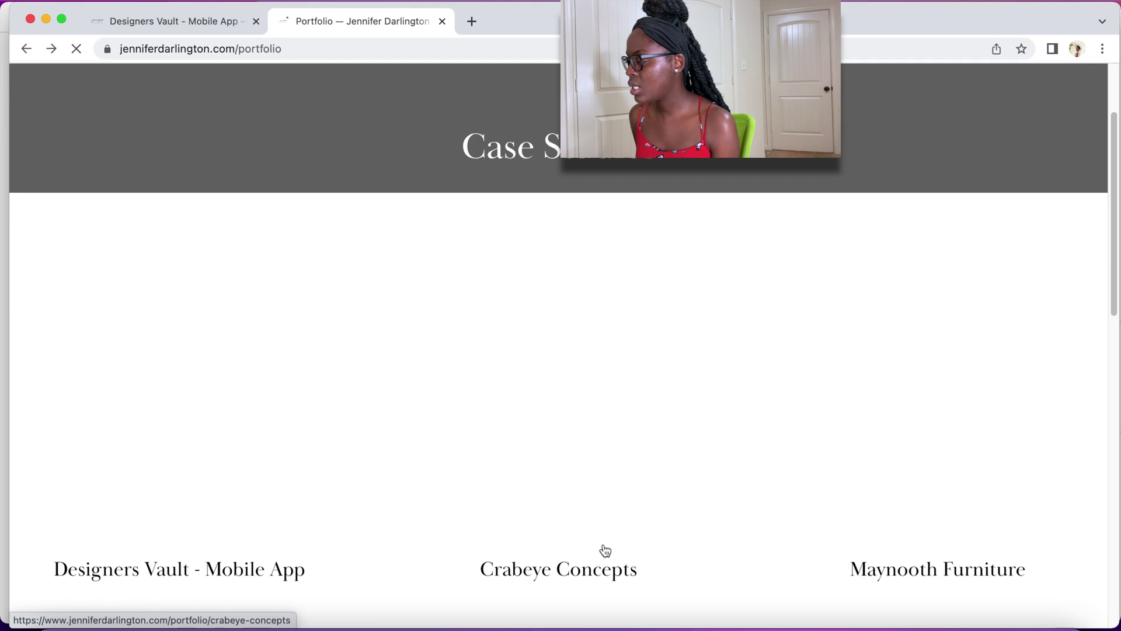
Open the Zoës Café project from the UI Designs/Concepts section of the Portfolio page.
scroll(605, 551, down, 4)
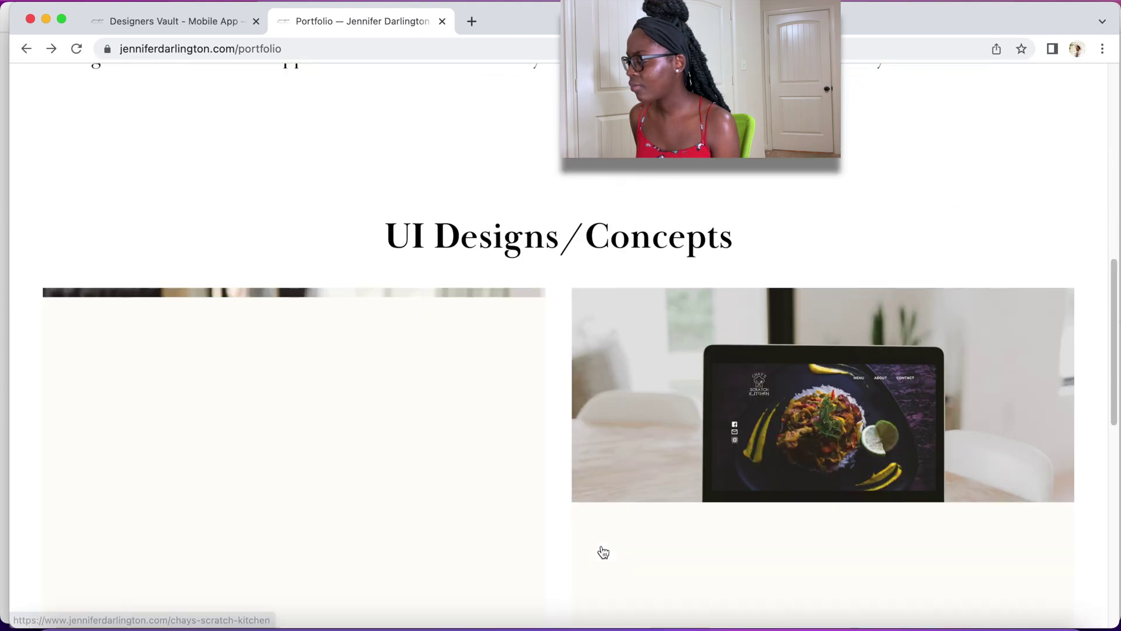
scroll(315, 399, down, 2)
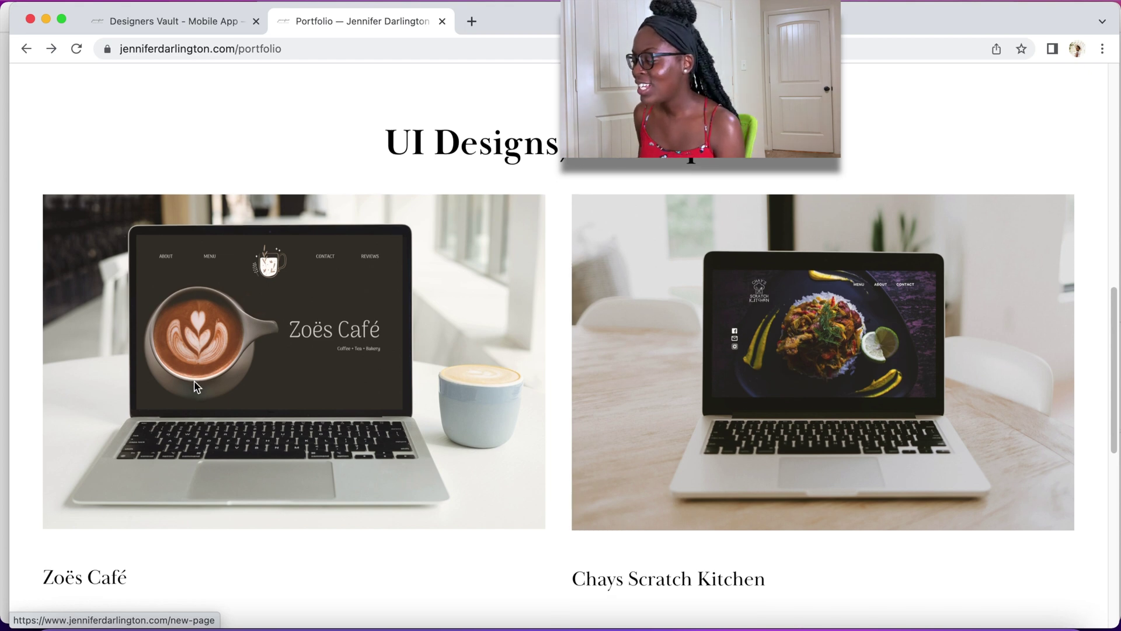
scroll(193, 385, down, 3)
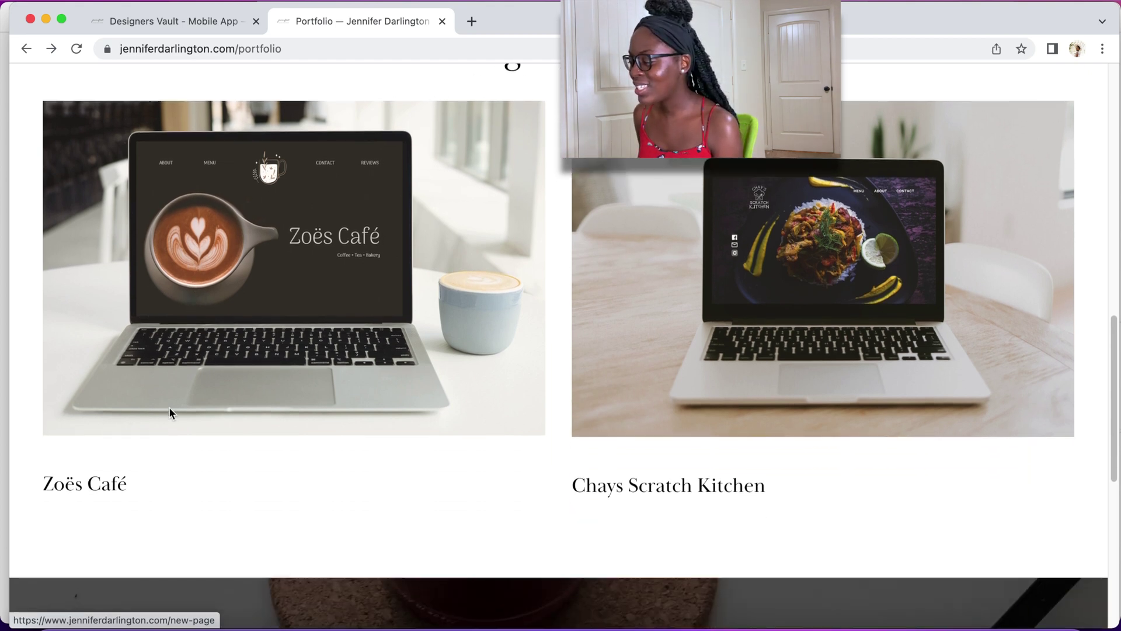
click(286, 275)
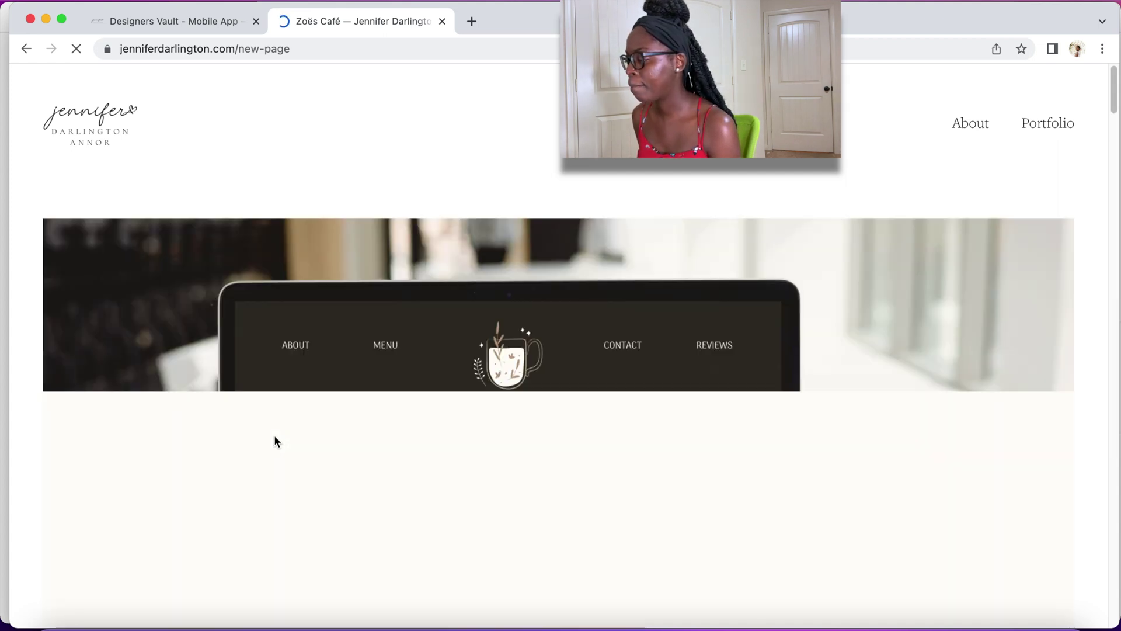
Locate the embedded Figma prototype under Interactive Prototype on the Zoës Café page and bring it into full view.
scroll(275, 434, down, 5)
scroll(275, 431, down, 20)
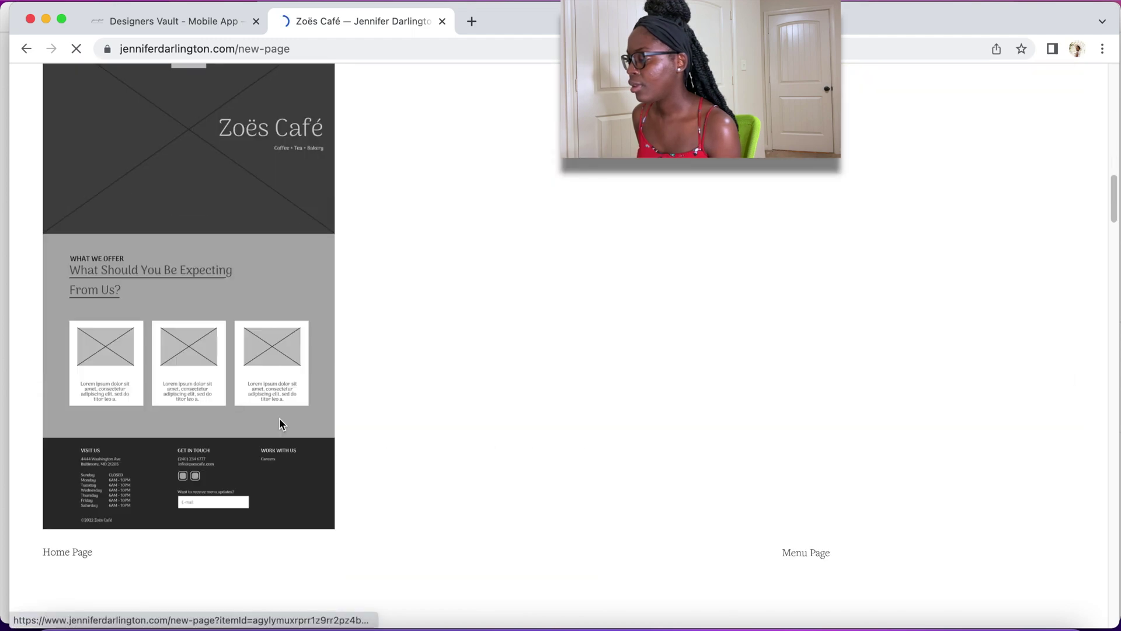
scroll(277, 425, down, 4)
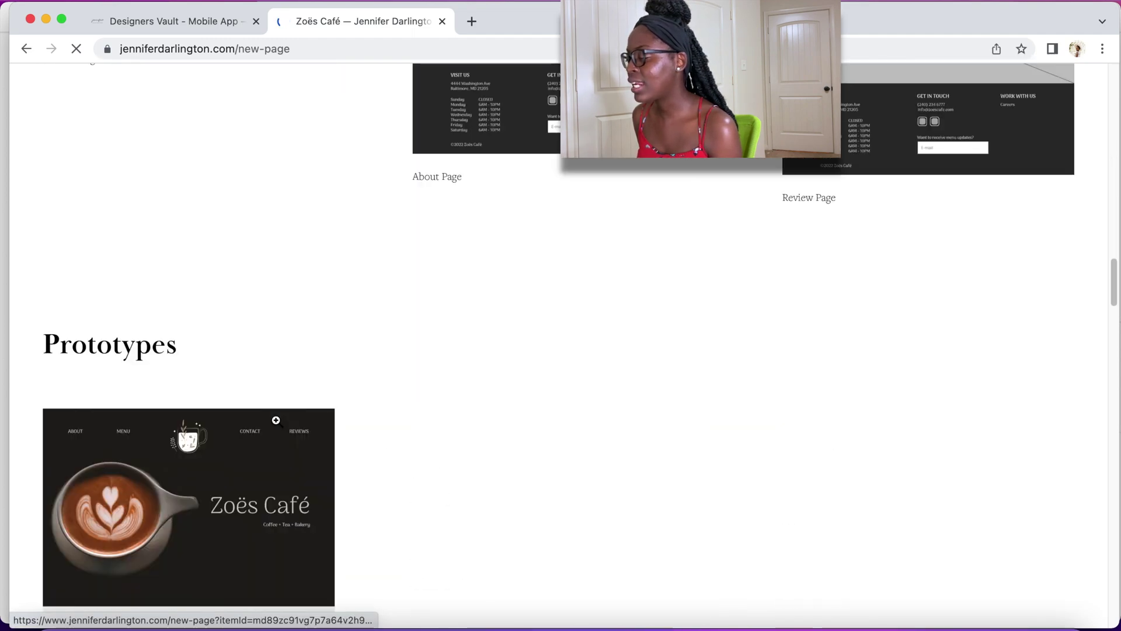
scroll(276, 426, down, 3)
scroll(277, 421, down, 12)
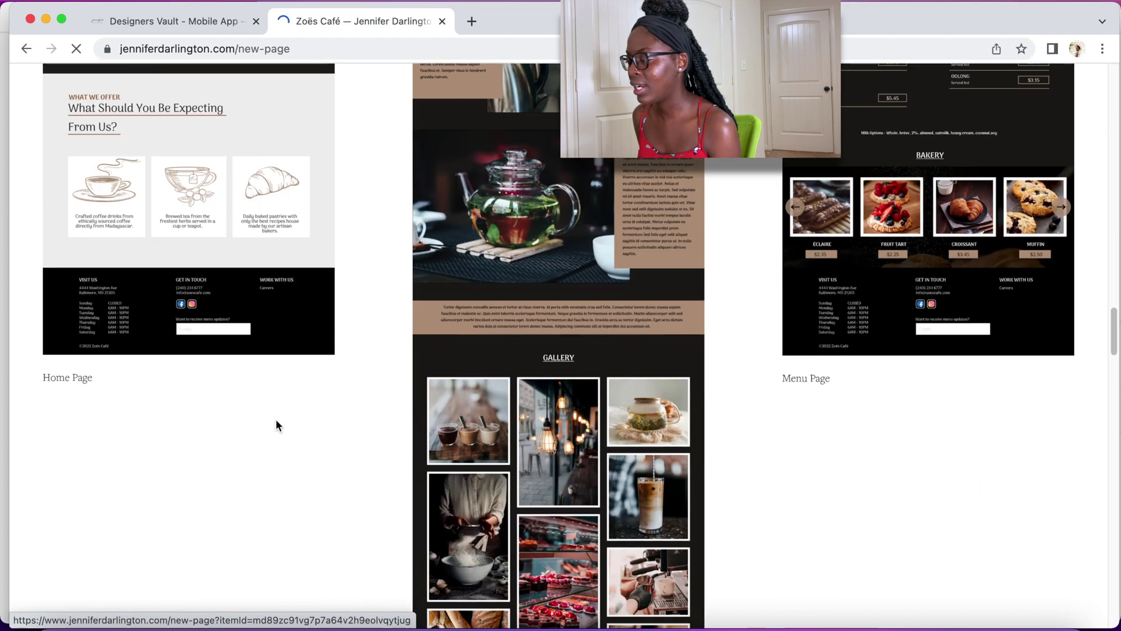
scroll(277, 421, down, 8)
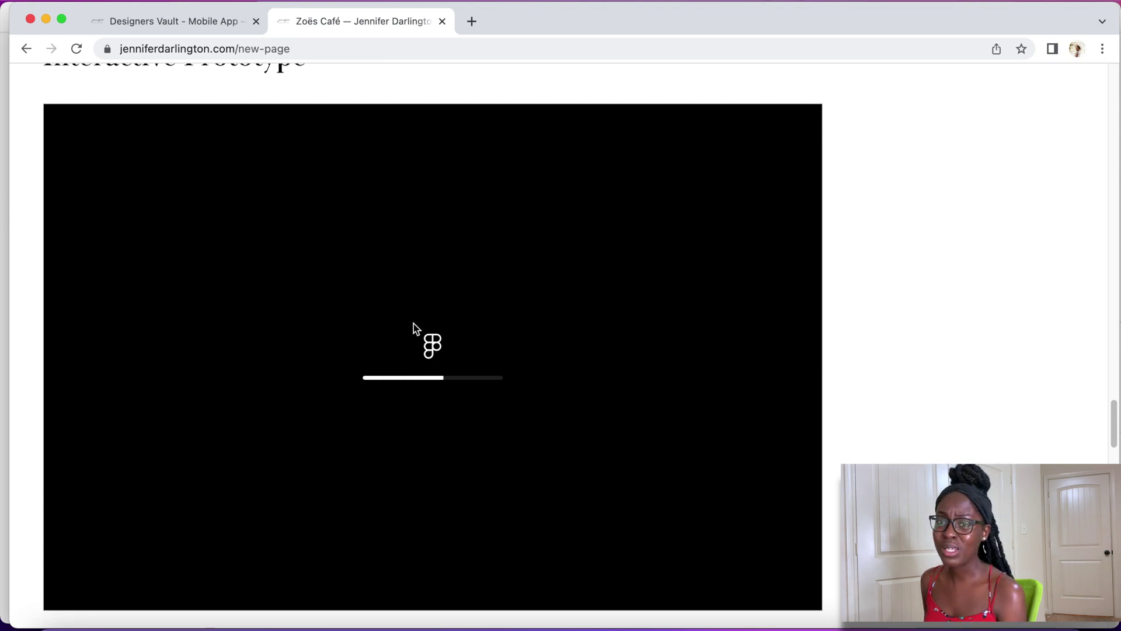
scroll(535, 339, down, 1)
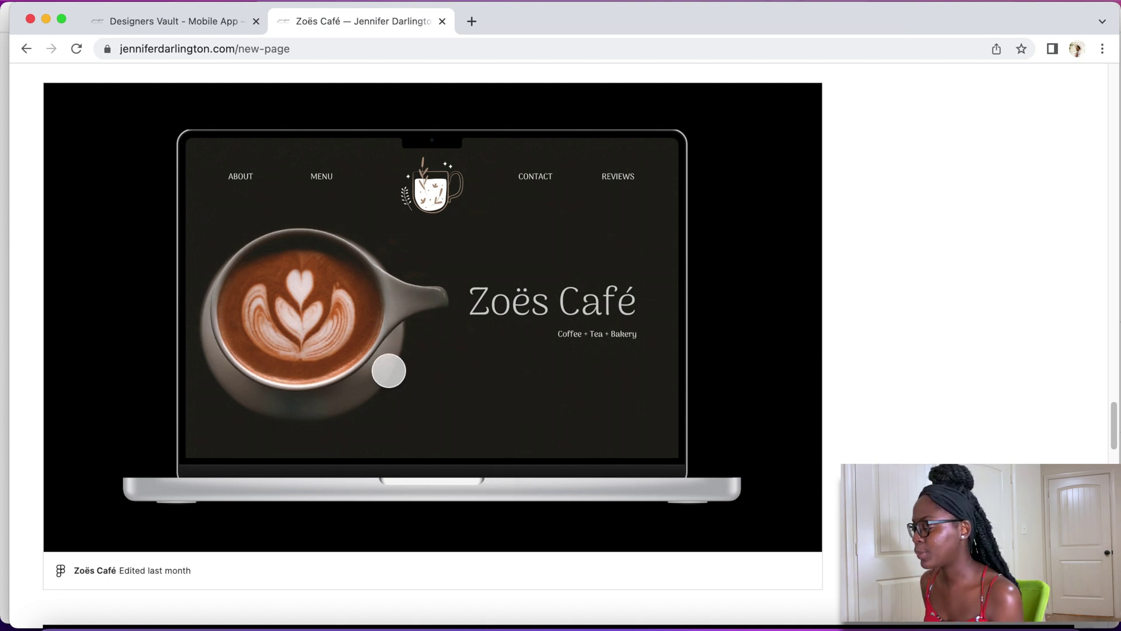
Try out the embedded Zoës Café prototype by browsing its landing page, opening its Menu page and browsing that too.
scroll(436, 275, down, 2)
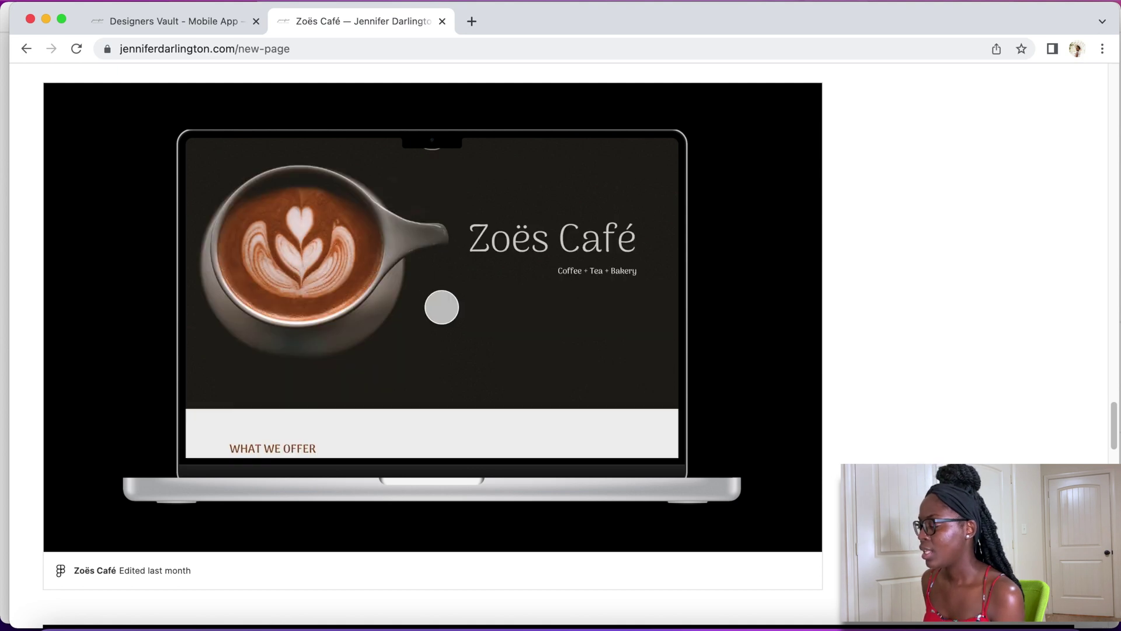
scroll(445, 287, down, 10)
scroll(445, 288, up, 10)
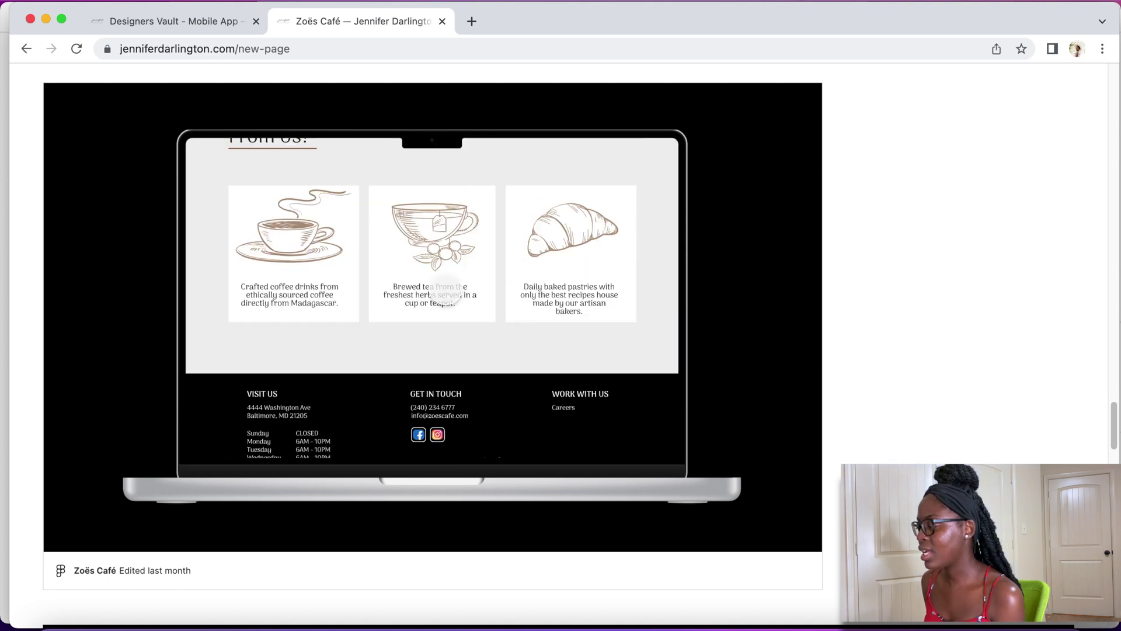
click(325, 178)
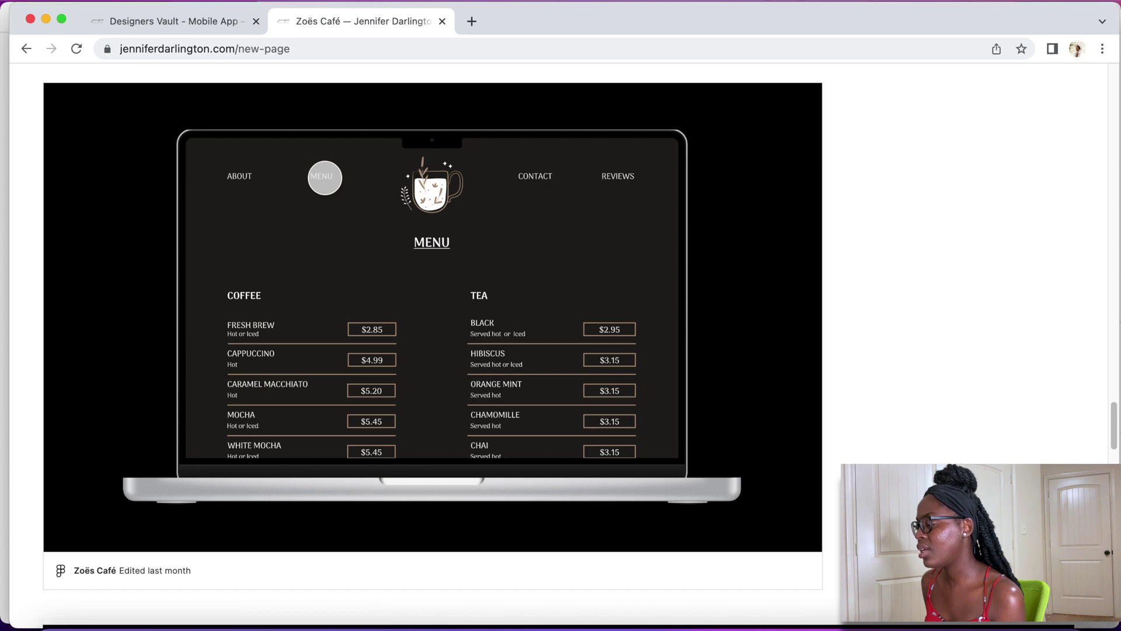
scroll(432, 244, down, 1)
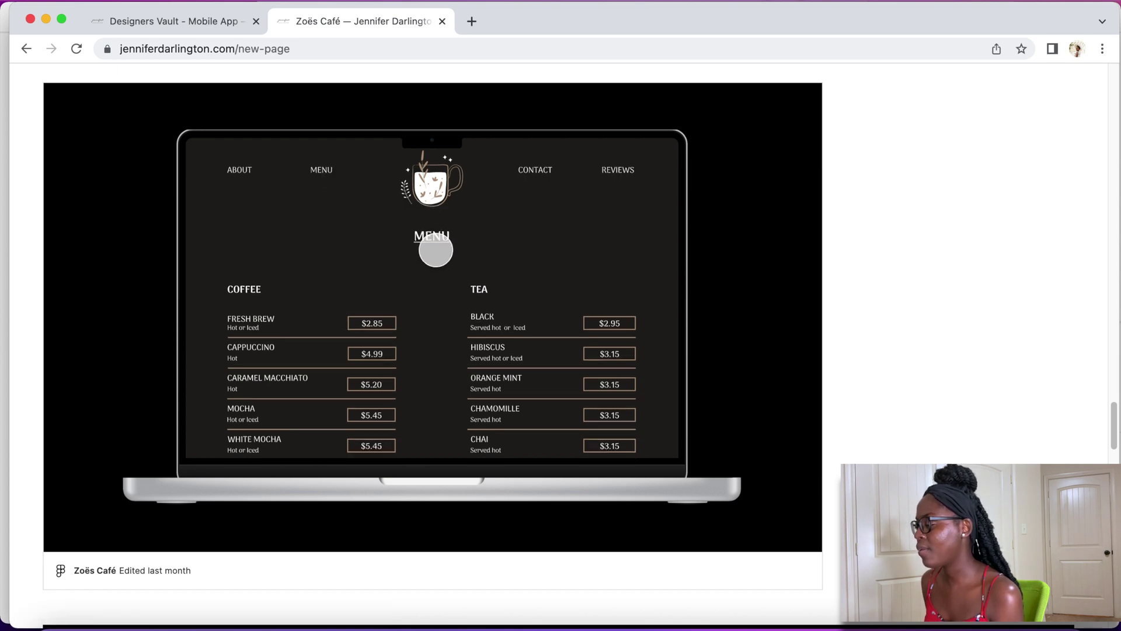
scroll(781, 213, down, 10)
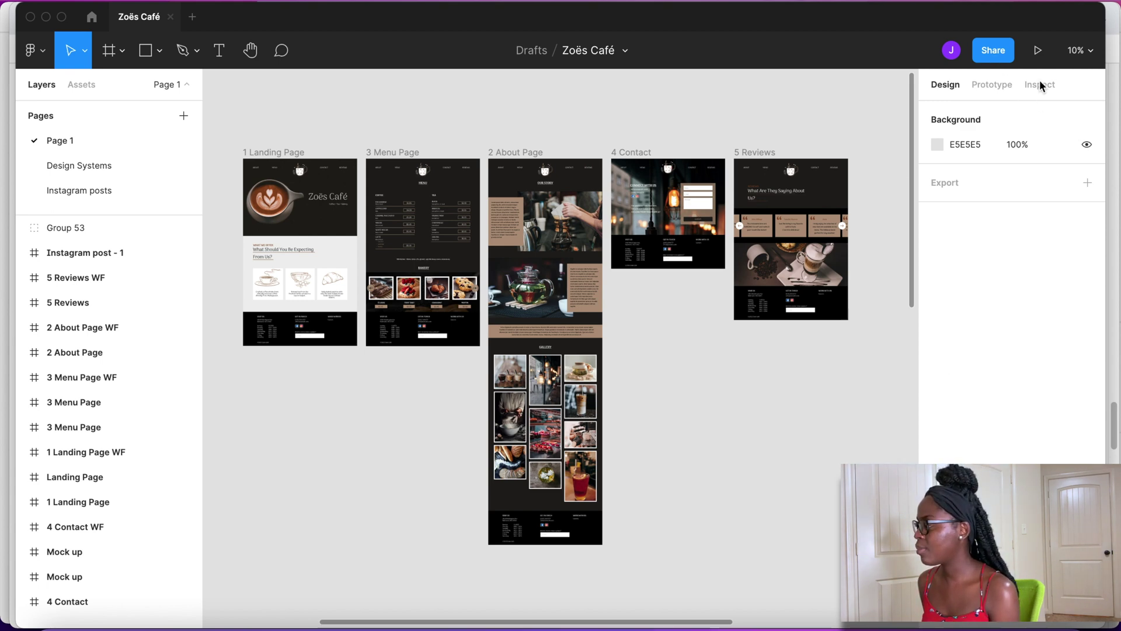
Review the invite permission options in the Zoës Café file's sharing settings, keep "can view", and close them.
click(991, 52)
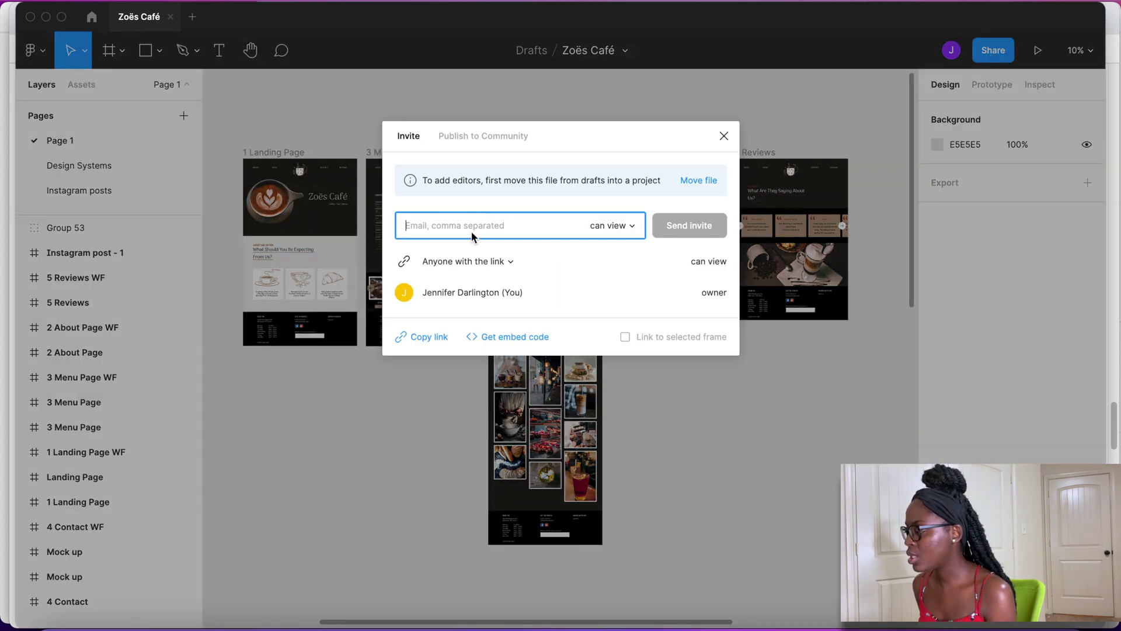
click(624, 226)
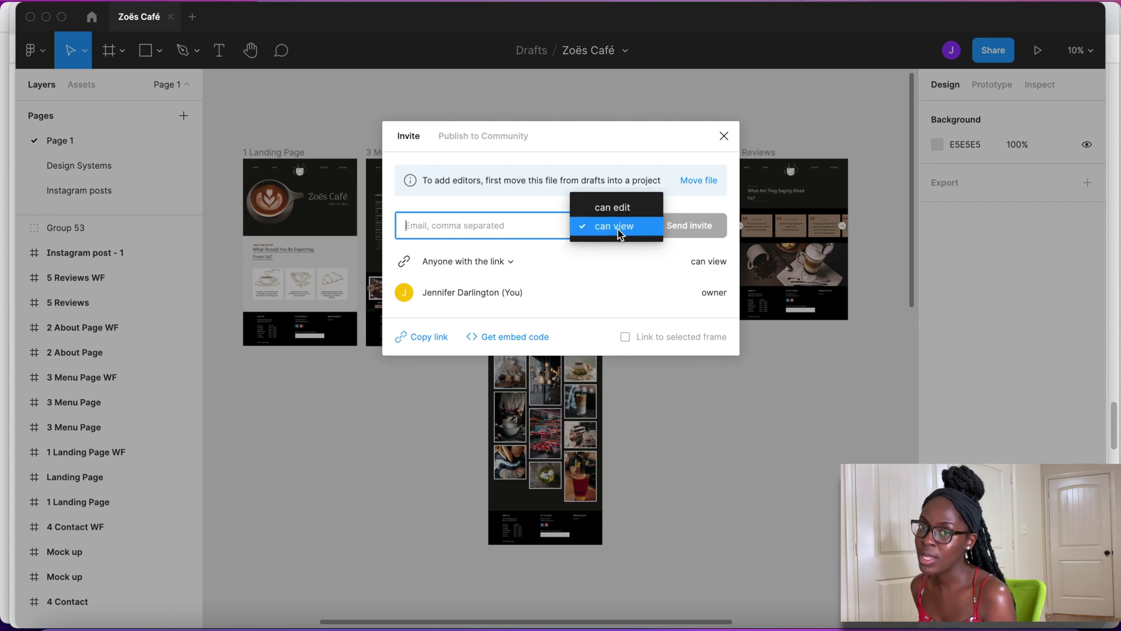
click(618, 229)
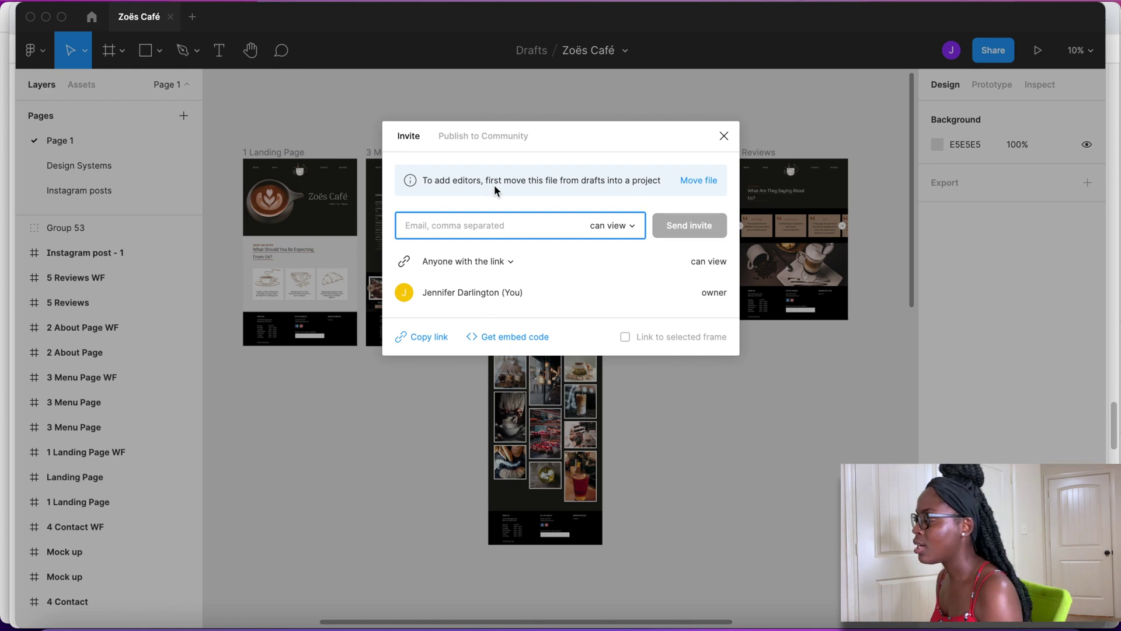
click(724, 135)
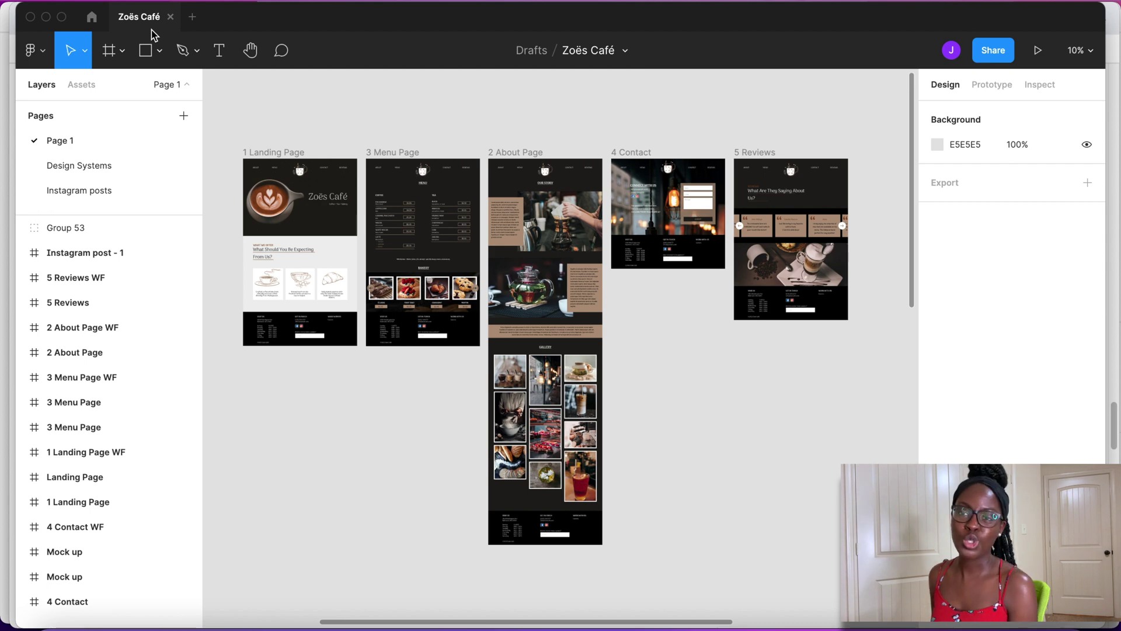
drag(341, 19, 365, 14)
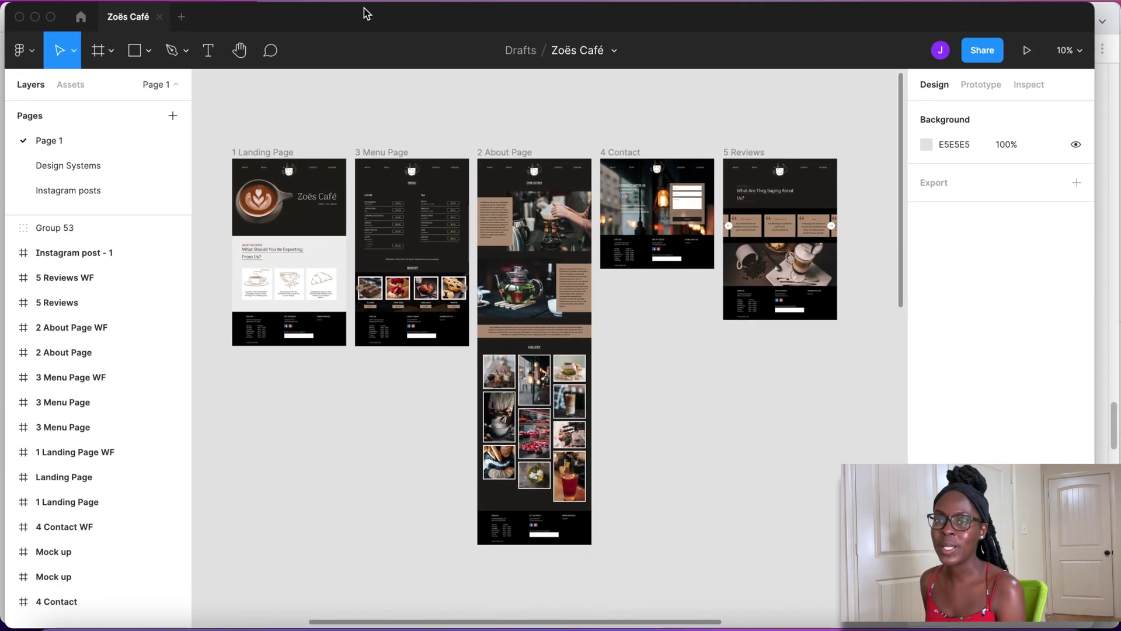